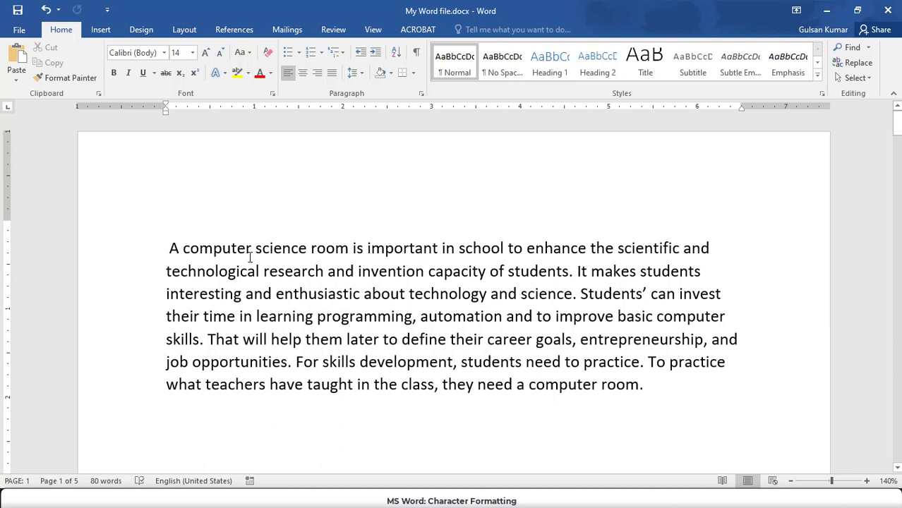
# - Change the font of the paragraph's first line, "A computer science room" through "scientific and", to Eras Bold ITC
pyautogui.click(170, 248)
pyautogui.moveTo(168, 248); pyautogui.dragTo(711, 250)
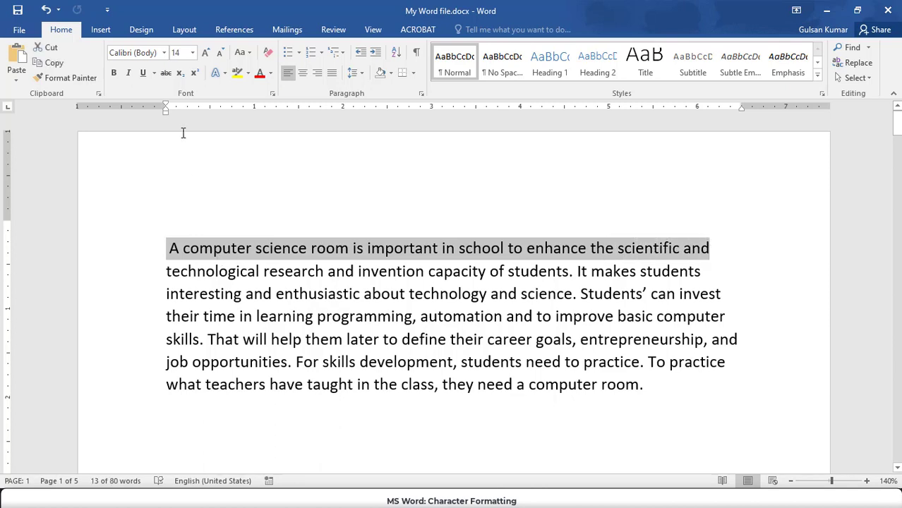
pyautogui.click(165, 53)
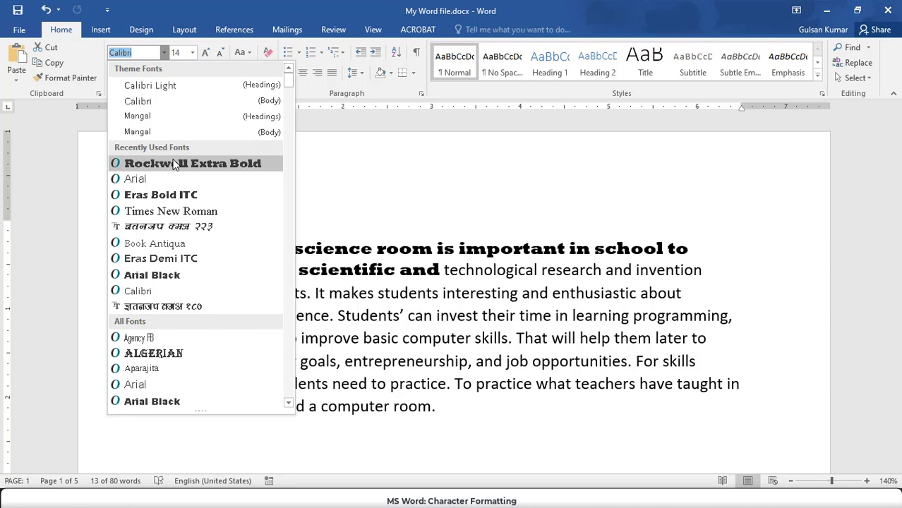
pyautogui.click(177, 195)
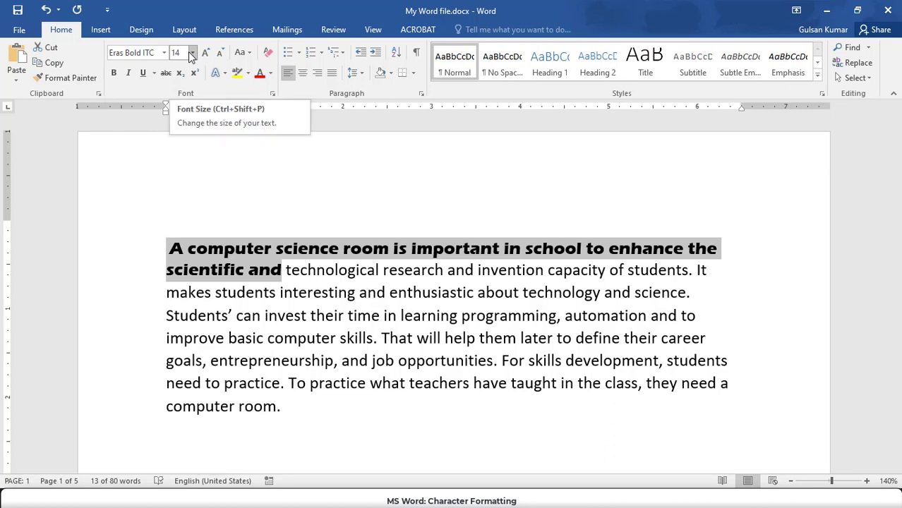
pyautogui.click(328, 293)
# - Set the font size of the word "technological" to 18 and then to 24
pyautogui.moveTo(286, 272); pyautogui.dragTo(379, 274)
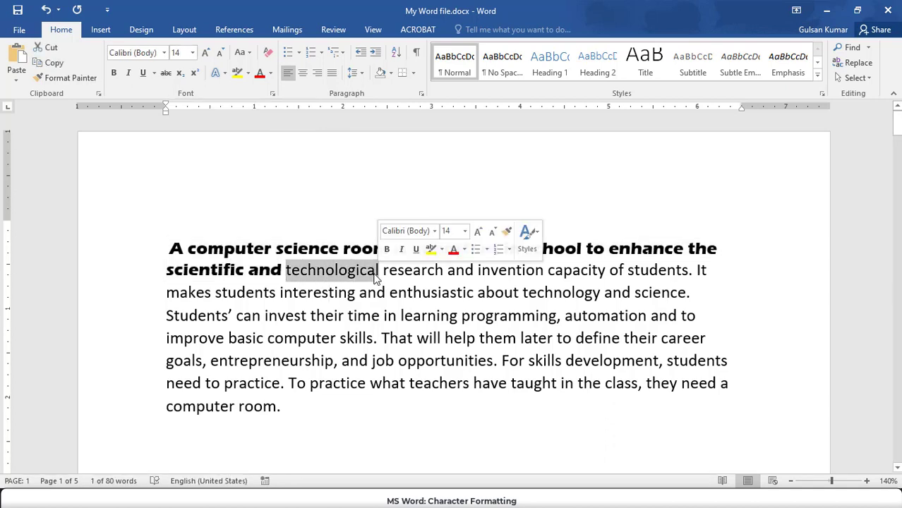
pyautogui.click(192, 53)
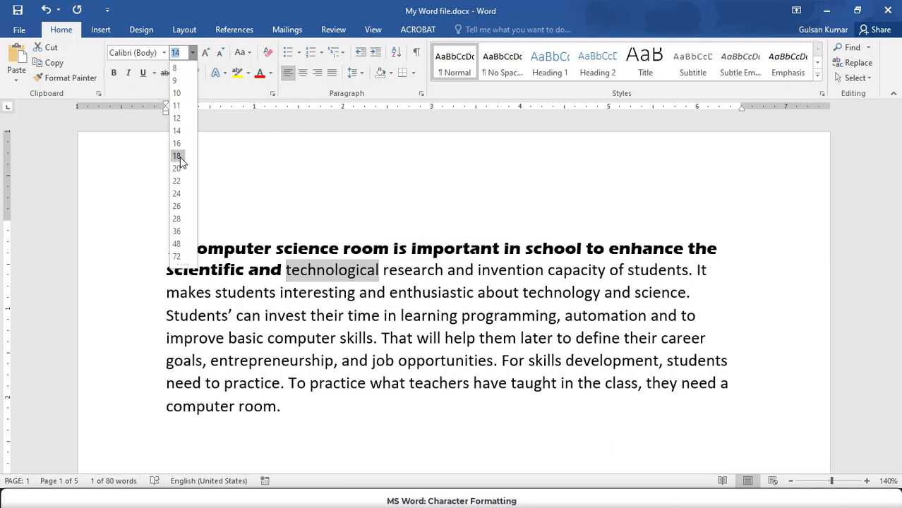
pyautogui.click(180, 157)
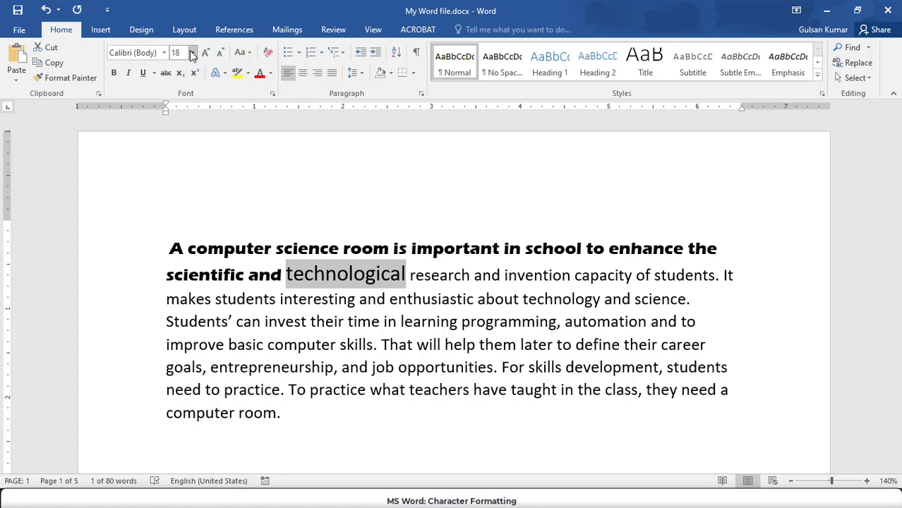
pyautogui.click(192, 53)
pyautogui.click(186, 194)
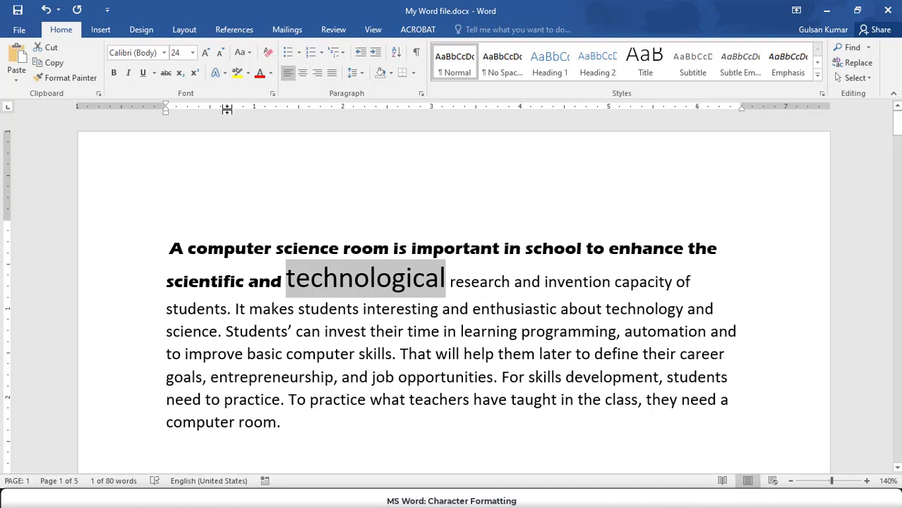
# - Increase the font size of "technological" in increments up to 48
pyautogui.click(205, 56)
pyautogui.click(205, 57)
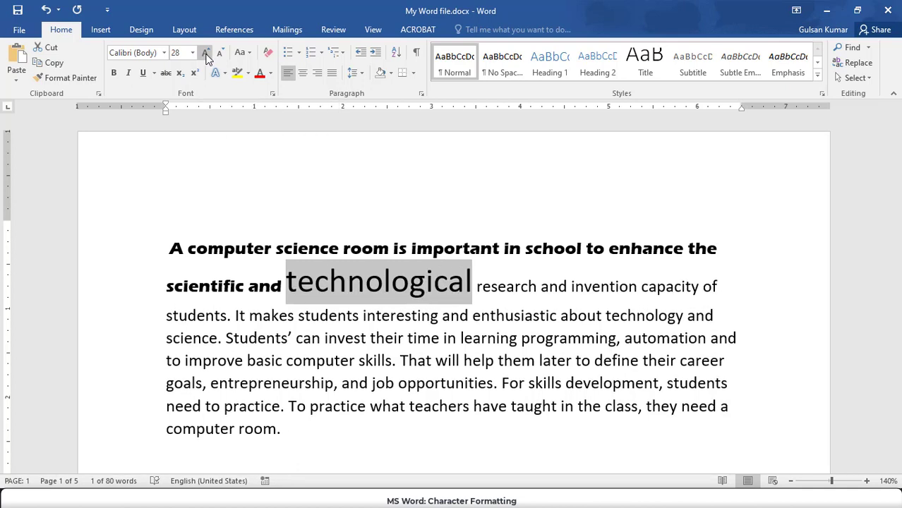
pyautogui.click(205, 56)
pyautogui.click(206, 56)
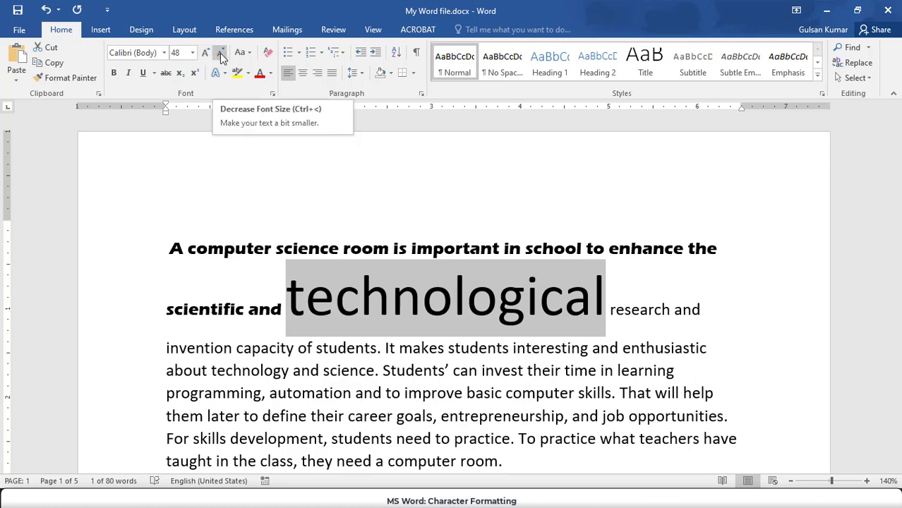
# - Decrease the font size of "technological" in increments down to 26
pyautogui.click(221, 53)
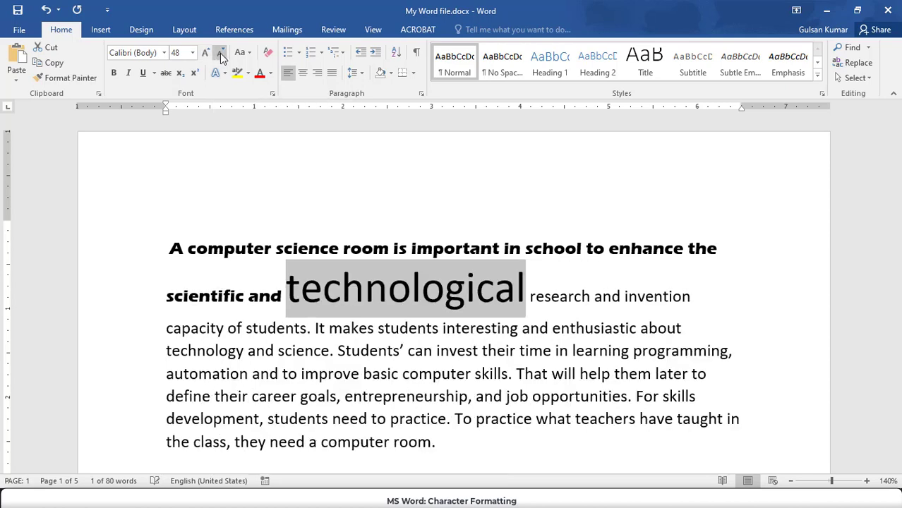
pyautogui.click(220, 53)
pyautogui.click(220, 53)
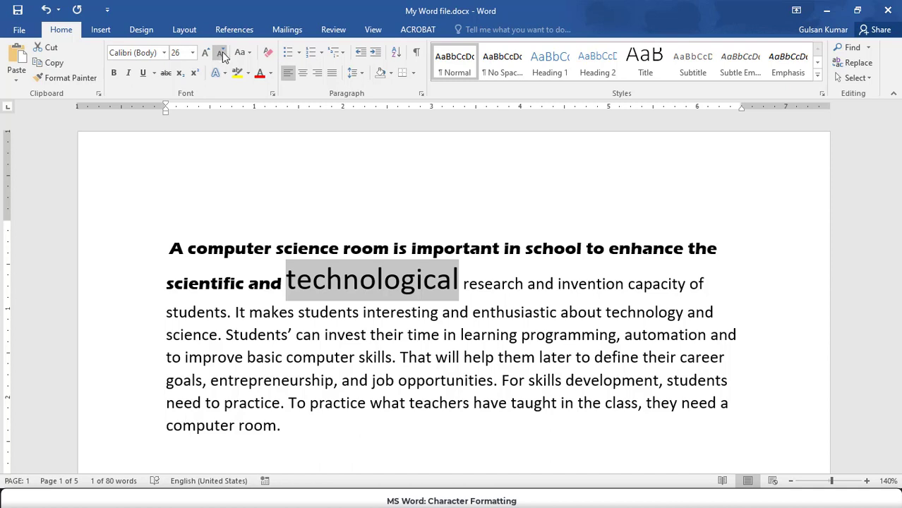
pyautogui.hotkey('ctrl', ',')
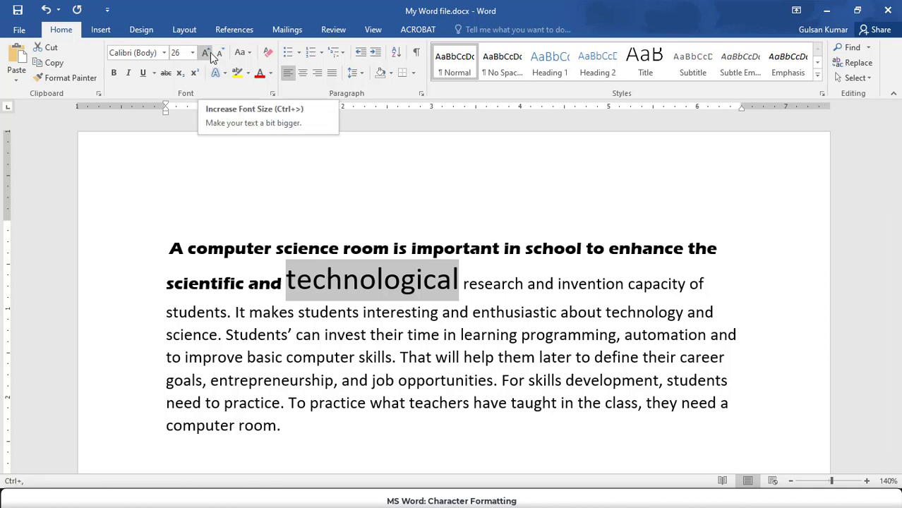
pyautogui.hotkey('ctrl', 'shift', '.')
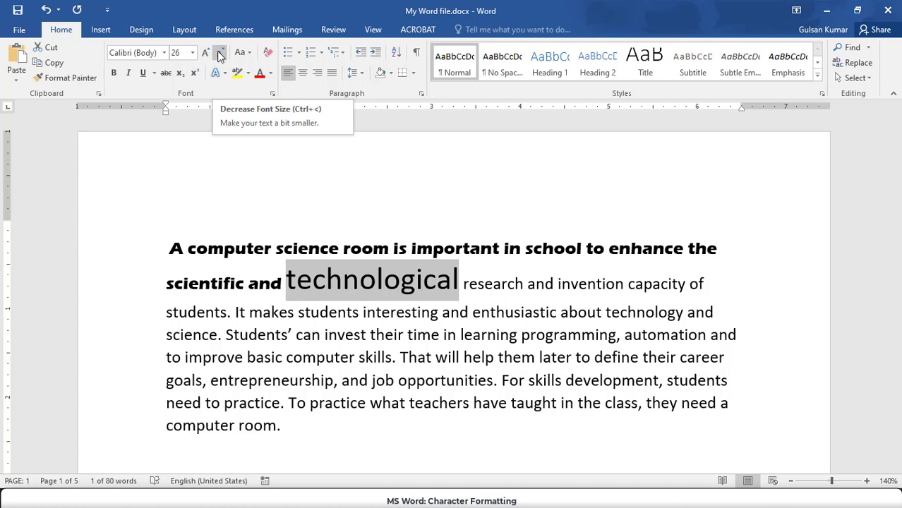
pyautogui.click(475, 300)
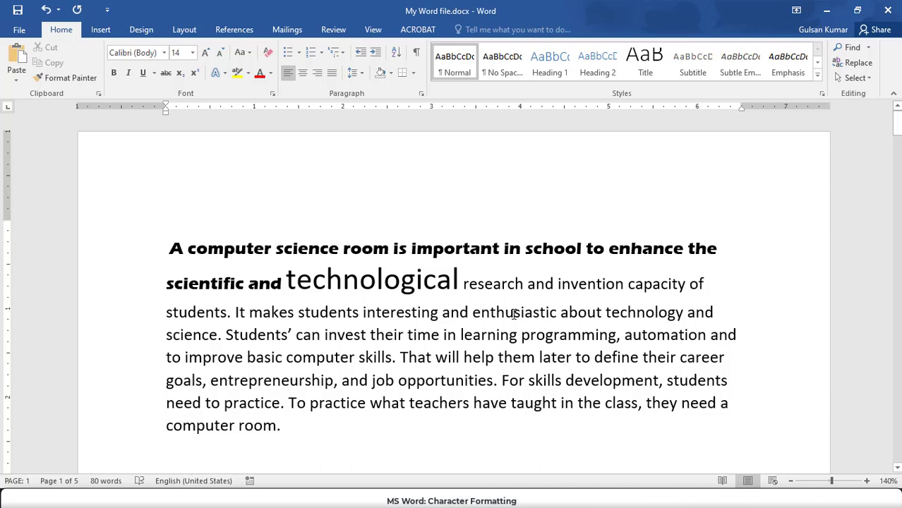
# - Make the closing words "computer room." at the end of the paragraph bold
pyautogui.scroll(-3, 494, 354)
pyautogui.moveTo(166, 297); pyautogui.dragTo(285, 292)
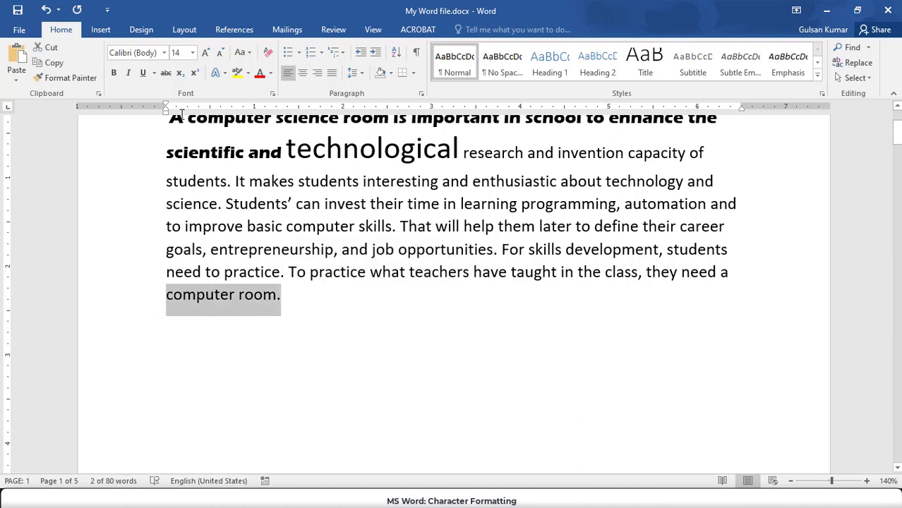
pyautogui.click(115, 74)
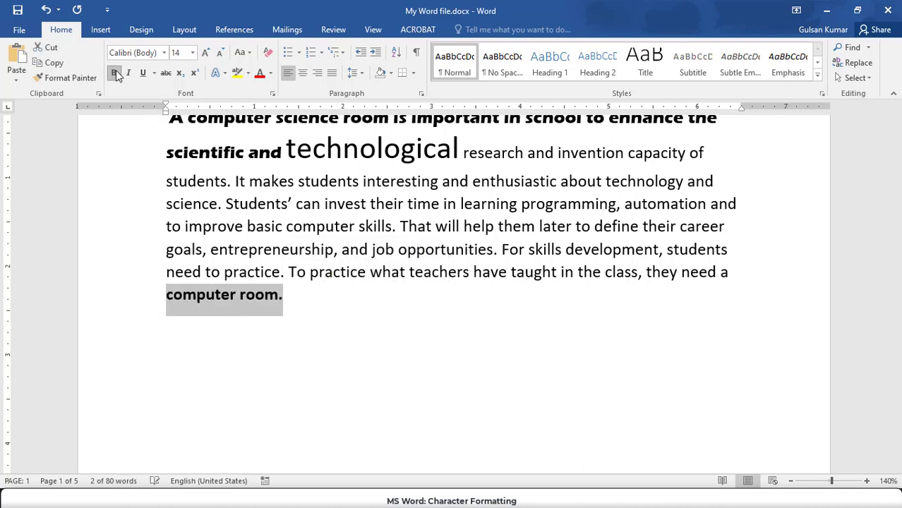
pyautogui.click(282, 299)
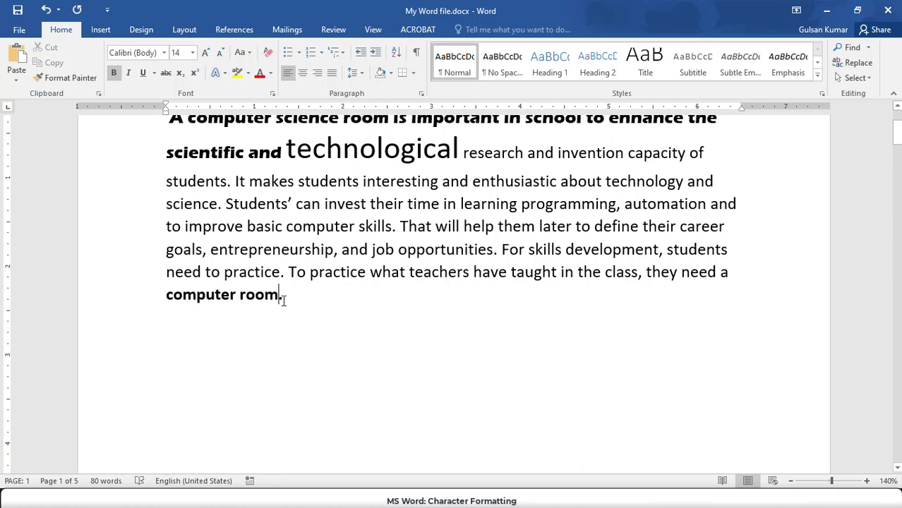
# - Italicize the words "To practice" at the start of the paragraph's last sentence
pyautogui.moveTo(288, 273); pyautogui.dragTo(367, 273)
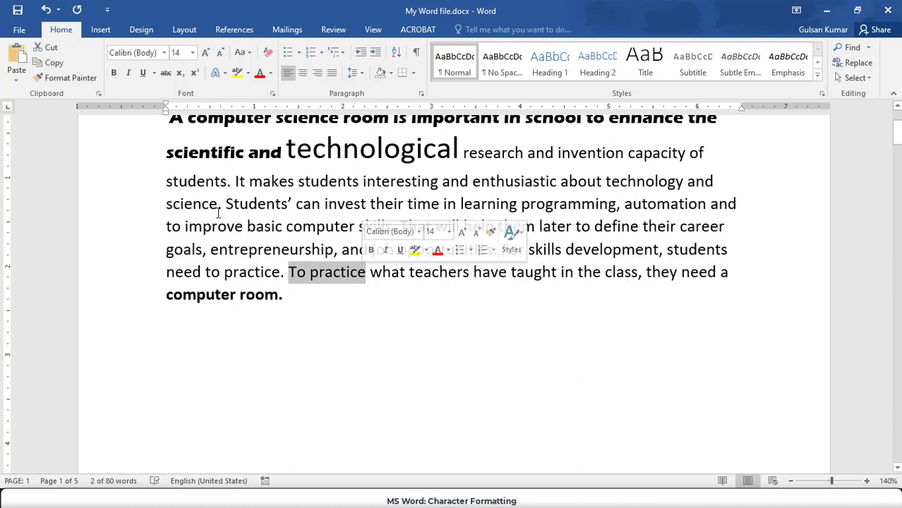
pyautogui.click(128, 73)
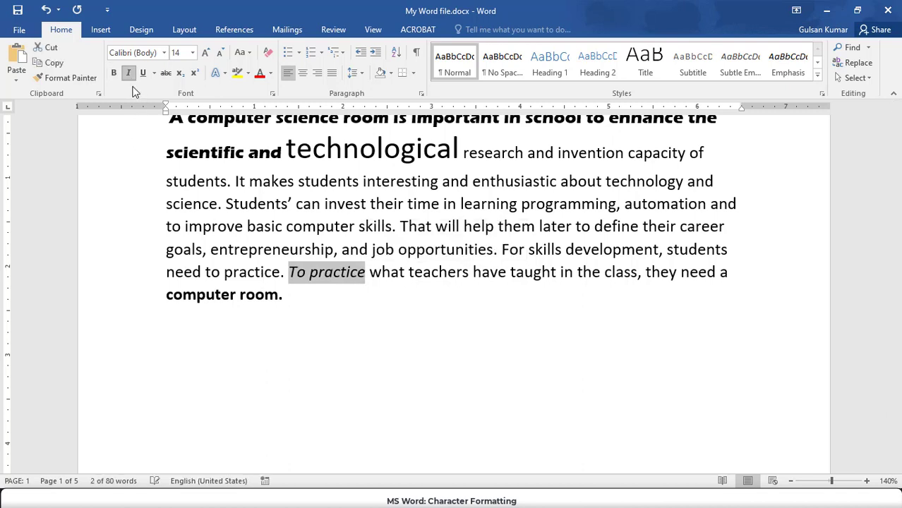
pyautogui.click(393, 297)
# - Underline the words "job opportunities" in the paragraph
pyautogui.moveTo(372, 250); pyautogui.dragTo(494, 250)
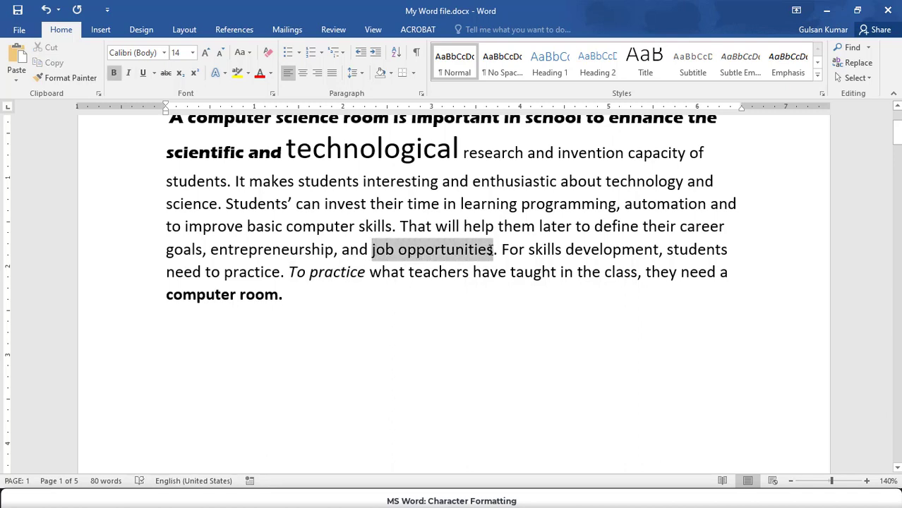
pyautogui.click(145, 73)
pyautogui.click(412, 260)
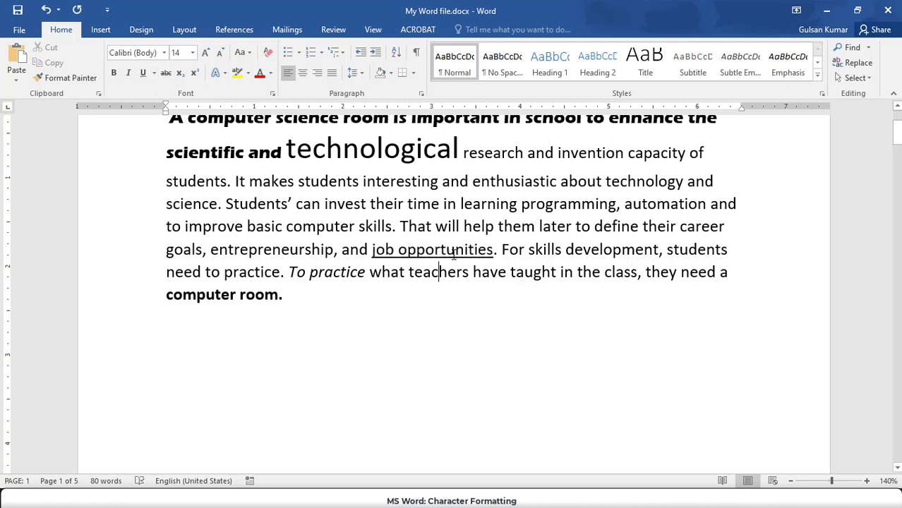
pyautogui.moveTo(166, 295); pyautogui.dragTo(283, 295)
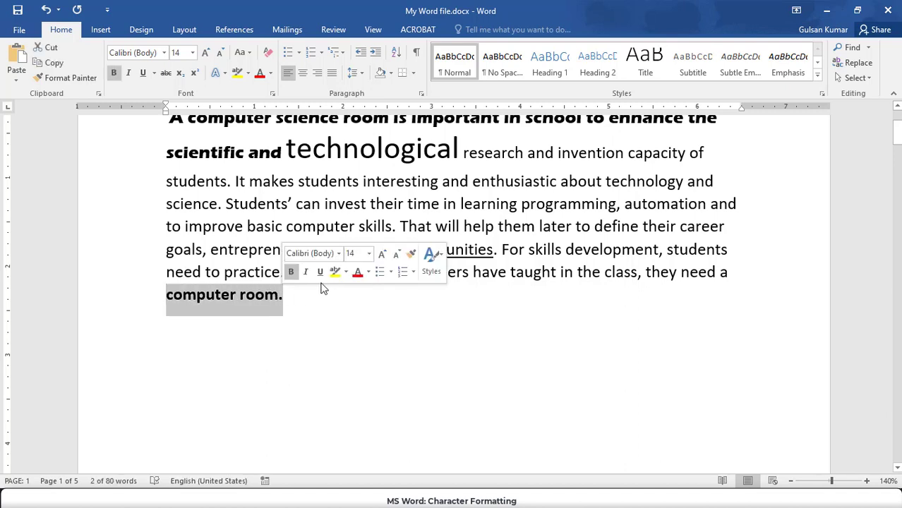
pyautogui.click(377, 317)
pyautogui.moveTo(309, 274); pyautogui.dragTo(365, 273)
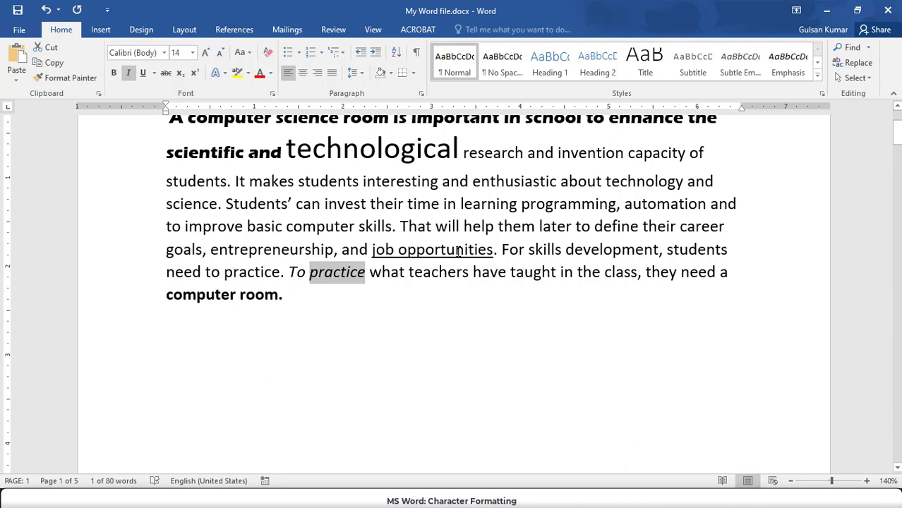
pyautogui.click(422, 302)
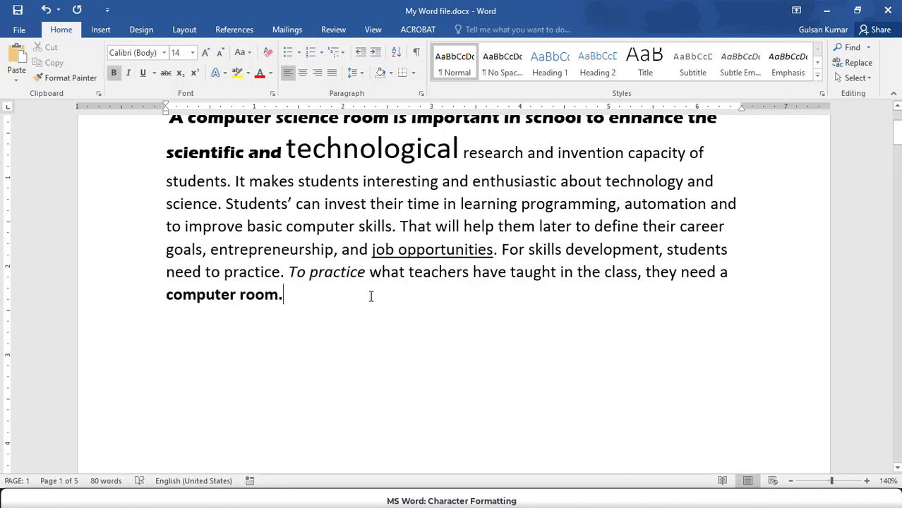
# - Format the word "entrepreneurship" as bold, italic and underlined
pyautogui.moveTo(211, 250); pyautogui.dragTo(334, 252)
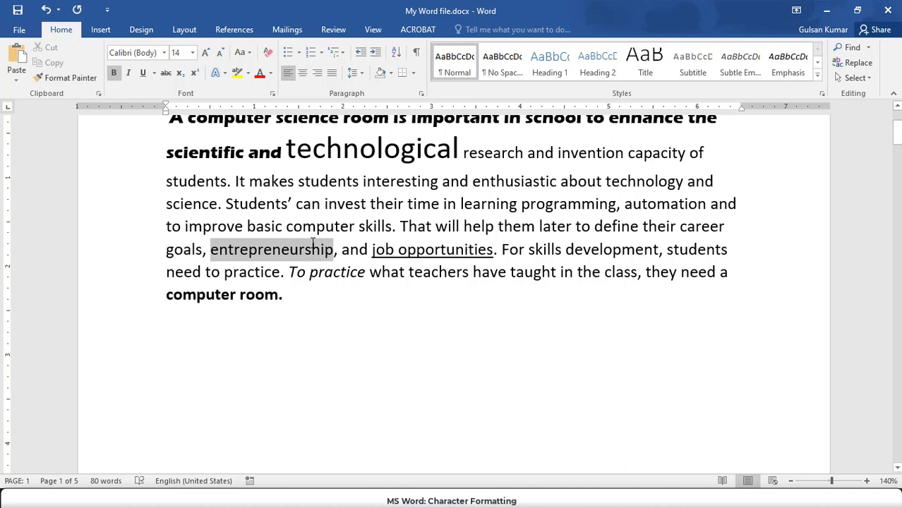
pyautogui.click(113, 74)
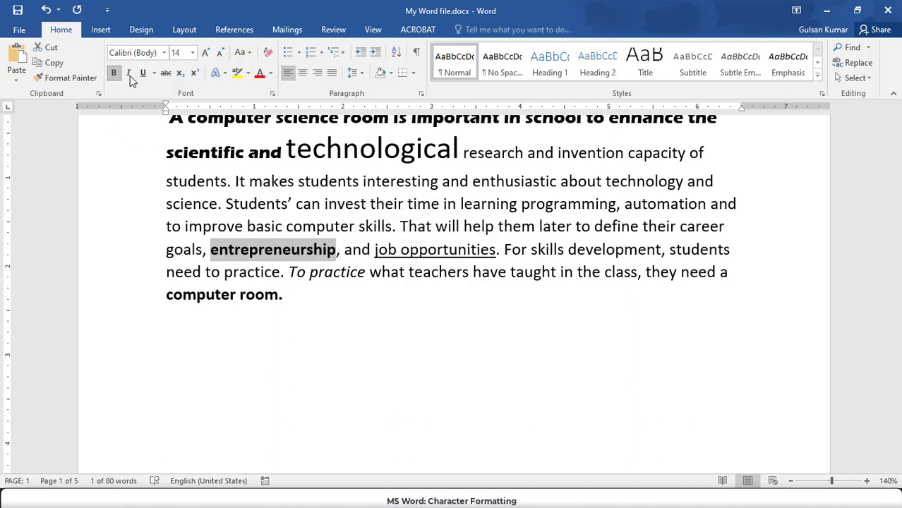
pyautogui.click(129, 73)
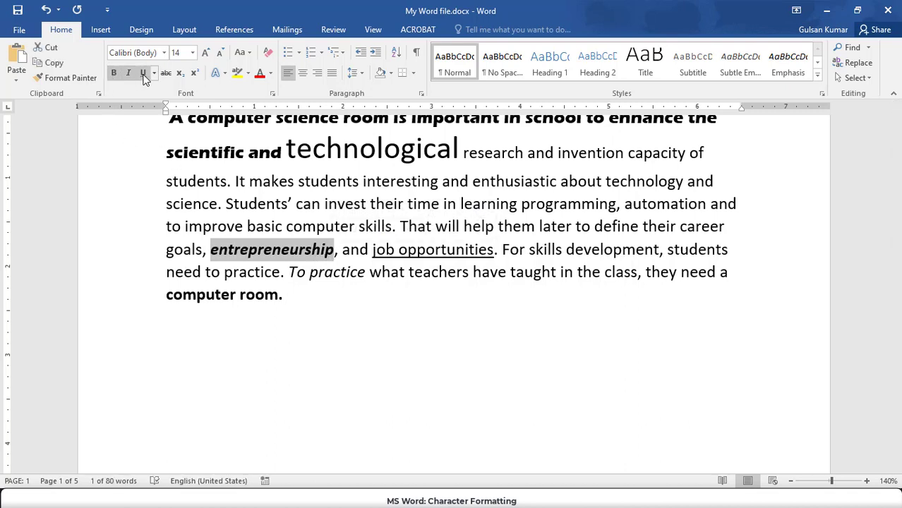
pyautogui.click(143, 74)
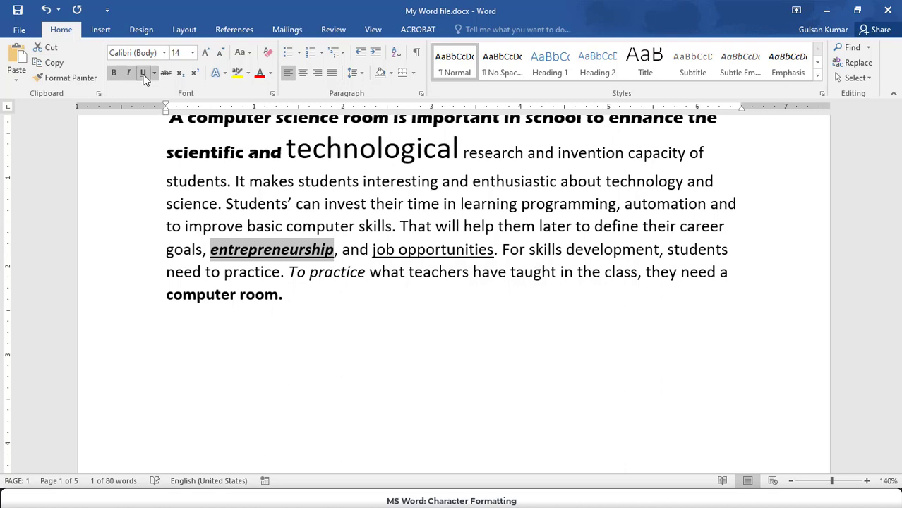
# - Remove the underline, italic and bold formatting from the word "entrepreneurship"
pyautogui.click(143, 73)
pyautogui.click(128, 73)
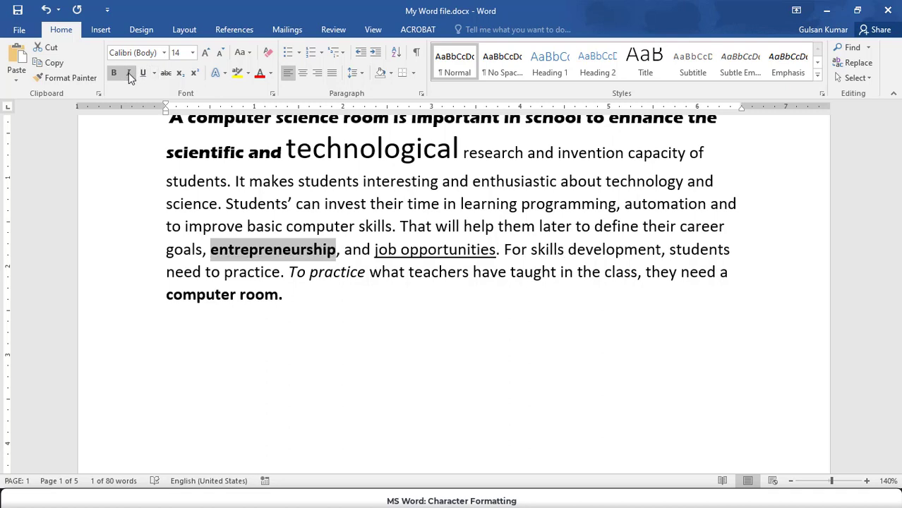
pyautogui.click(114, 74)
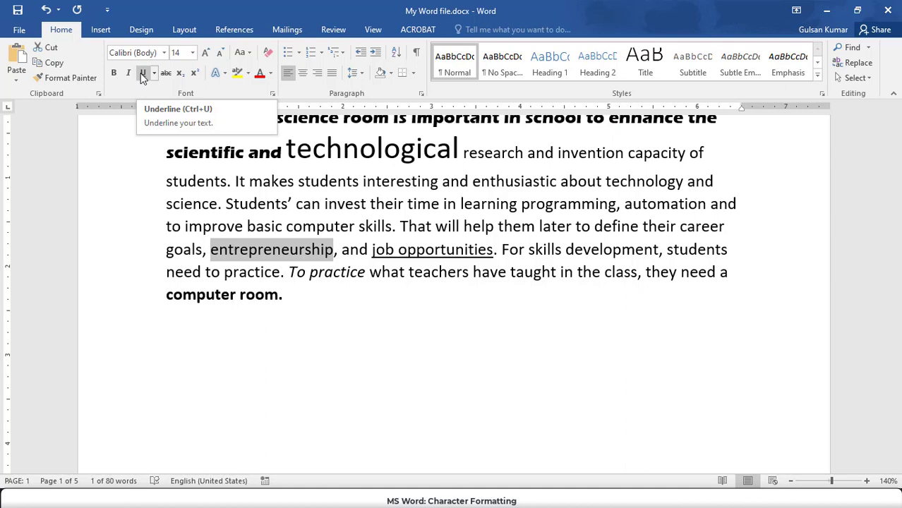
# - Enter "X2" at font size 18 on the empty line below the paragraph
pyautogui.click(310, 326)
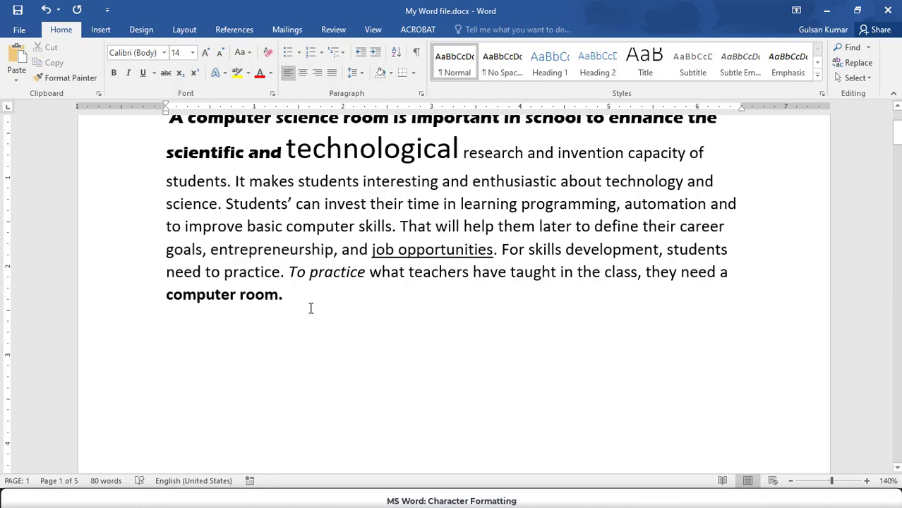
pyautogui.keyDown('ctrl'); pyautogui.scroll(-6, 310, 309); pyautogui.keyUp('ctrl')
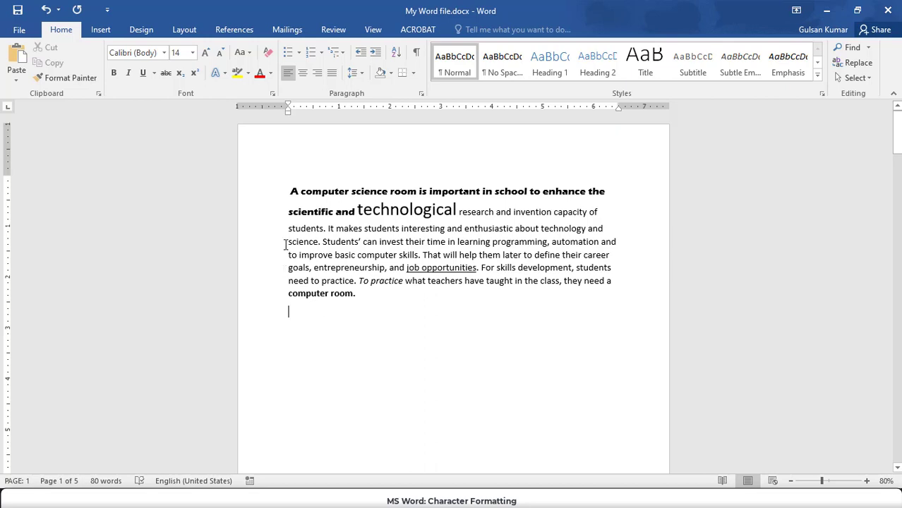
pyautogui.click(203, 55)
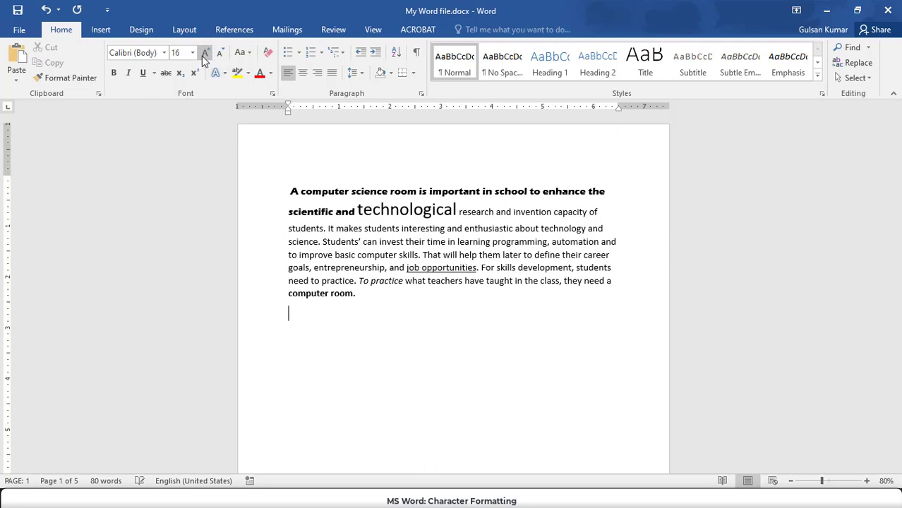
pyautogui.click(203, 55)
pyautogui.scroll(4, 388, 383)
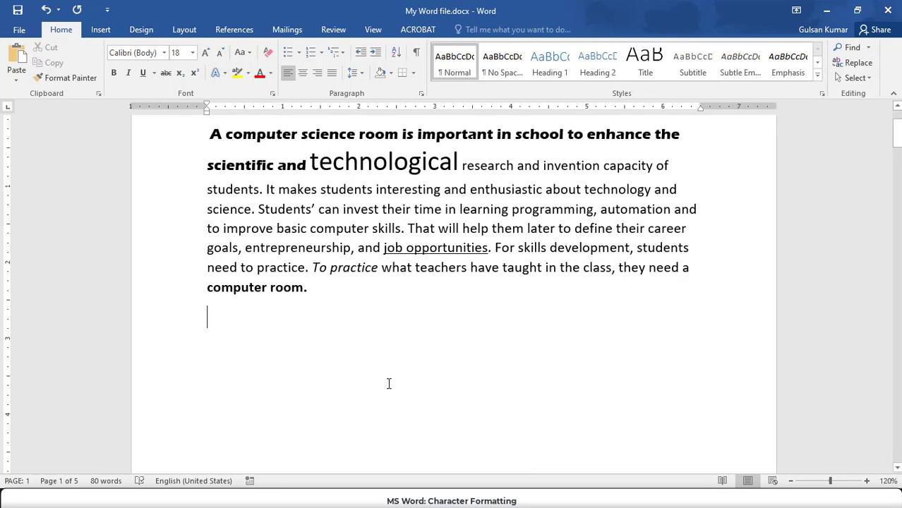
pyautogui.write('X2')
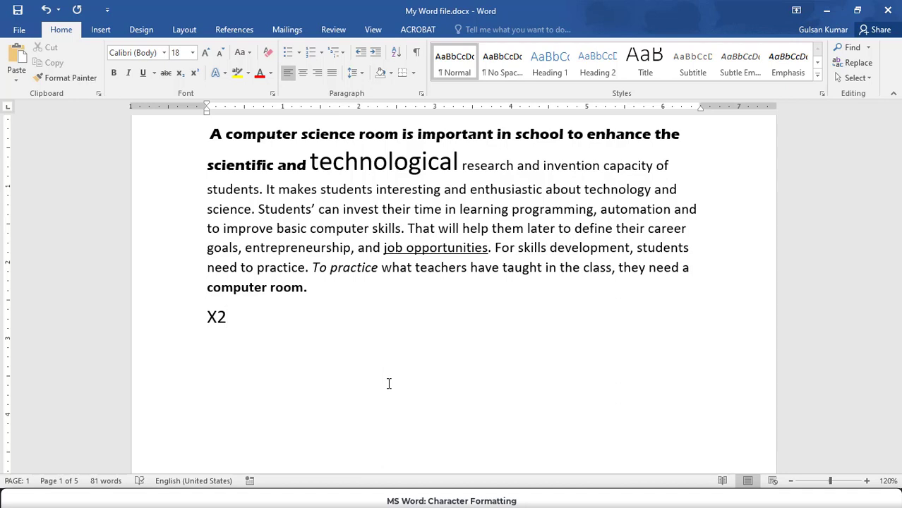
# - Extend the "X2" line to read "X2 + Y2", with a capital Y
pyautogui.write(' + y2')
pyautogui.press('Left')
pyautogui.press('BackSpace')
pyautogui.write('Y')
# - Enter "H2O" on a new line below the expression, followed by an empty line
pyautogui.press('Return')
pyautogui.write('H2')
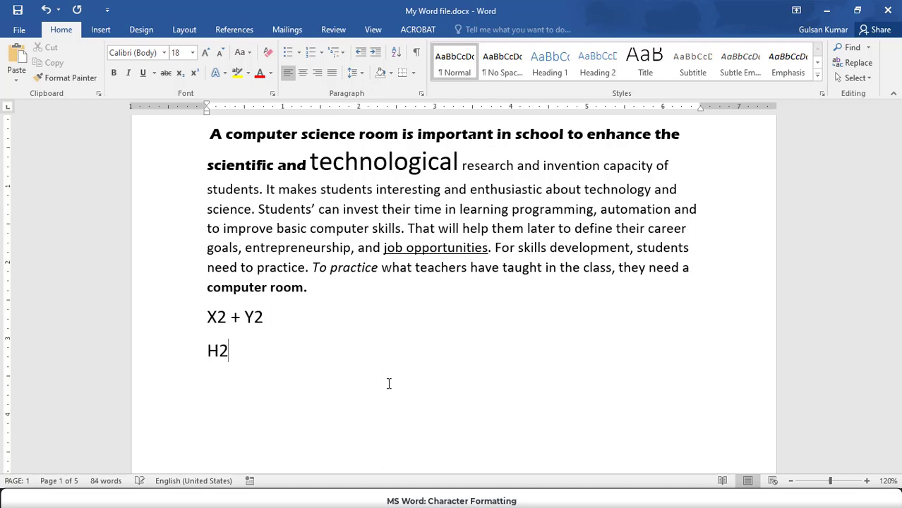
pyautogui.write('o')
pyautogui.press('BackSpace')
pyautogui.write('O')
pyautogui.press('Return')
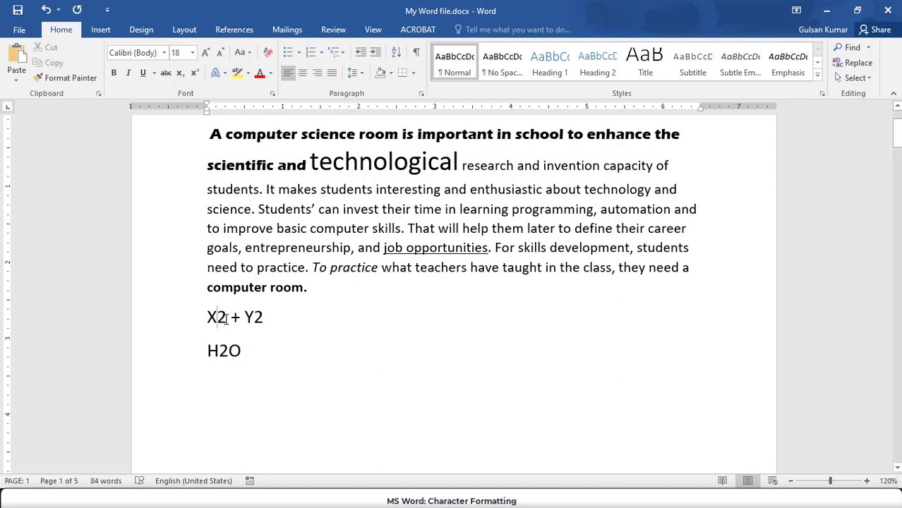
# - Make the digit 2 after X and the digit 2 after Y superscript in the expression line
pyautogui.moveTo(217, 318); pyautogui.dragTo(226, 318)
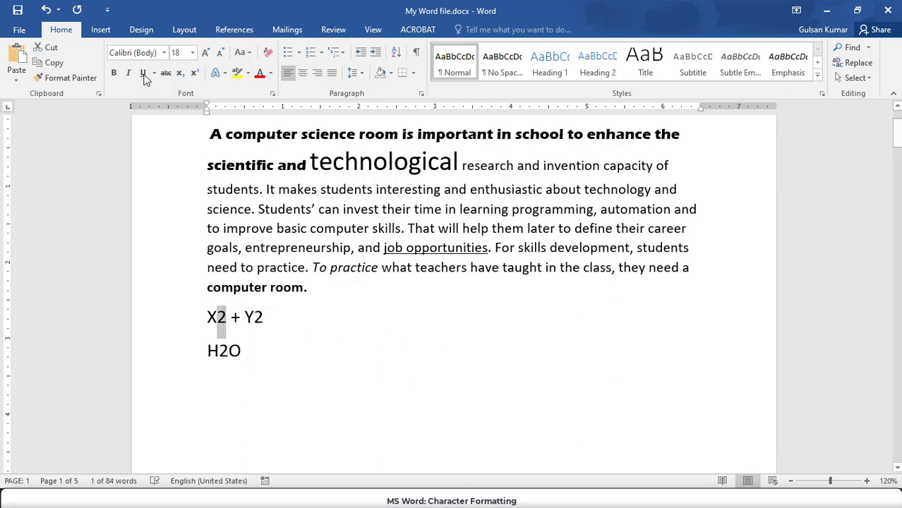
pyautogui.click(197, 76)
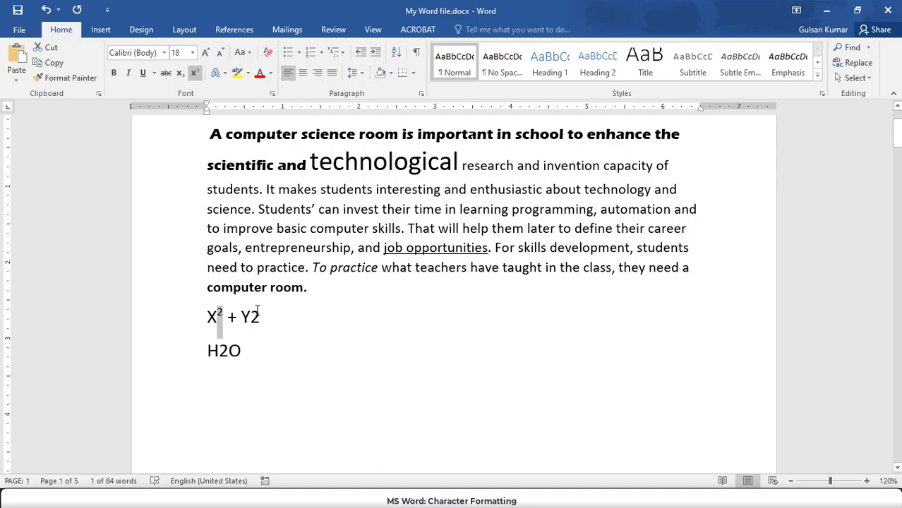
pyautogui.moveTo(251, 317); pyautogui.dragTo(261, 318)
pyautogui.click(196, 75)
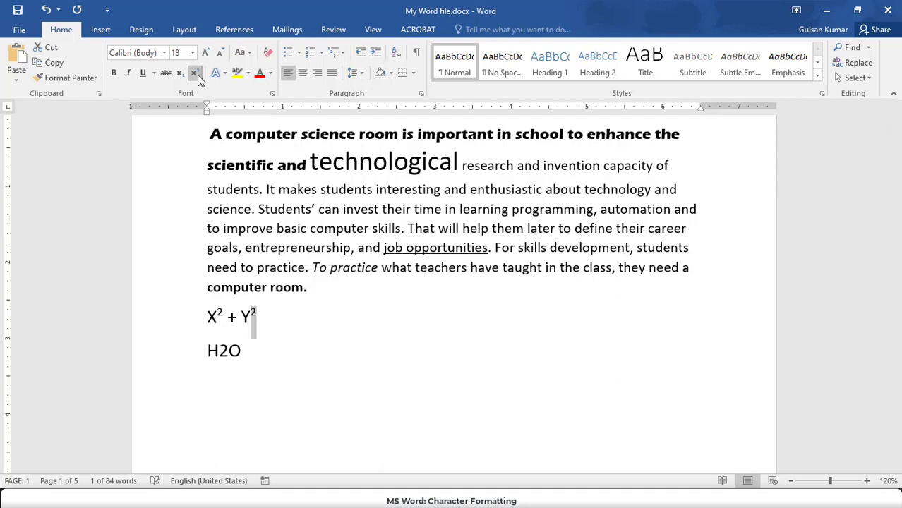
pyautogui.click(262, 320)
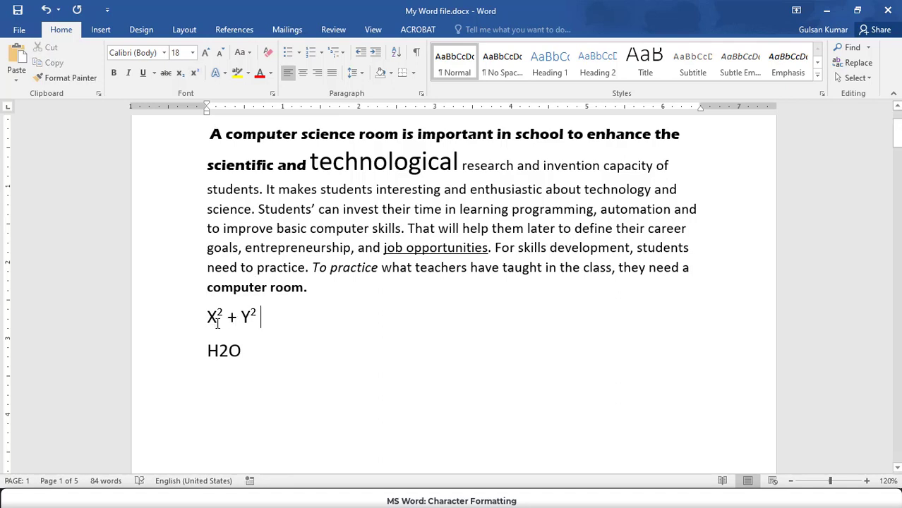
# - Remove the superscript from the 2 after X and reapply it
pyautogui.moveTo(225, 319); pyautogui.dragTo(217, 320)
pyautogui.click(192, 74)
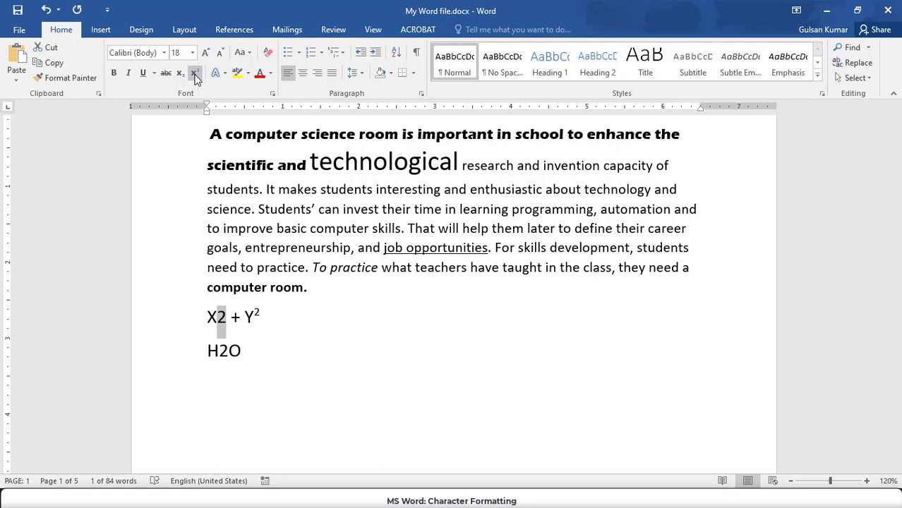
pyautogui.press('Delete')
pyautogui.hotkey('shift', 'F10')
pyautogui.press('Escape')
pyautogui.hotkey('ctrl', 'z')
pyautogui.click(194, 73)
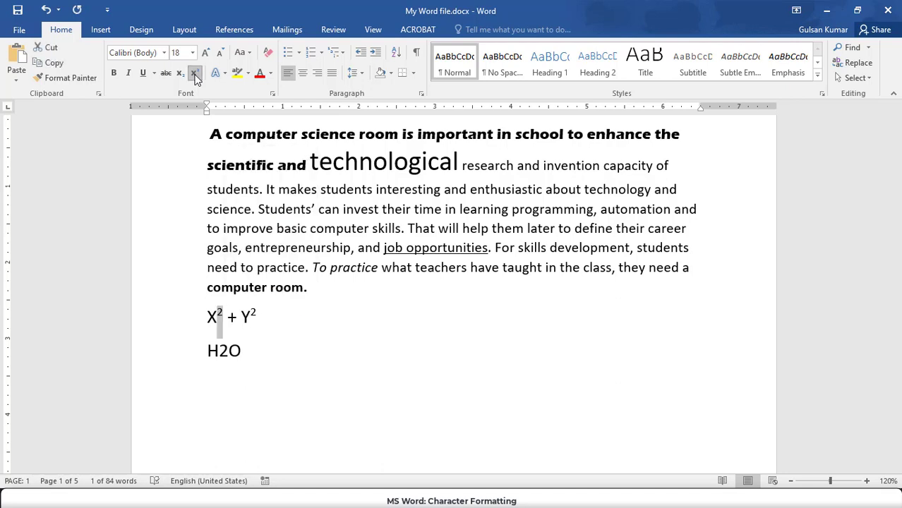
pyautogui.click(262, 384)
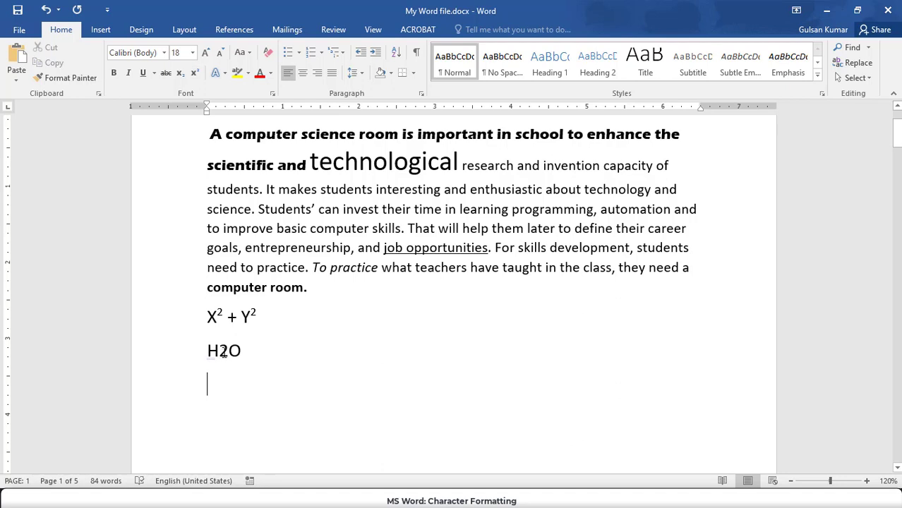
# - Make the digit 2 in "H2O" subscript
pyautogui.moveTo(219, 351); pyautogui.dragTo(229, 352)
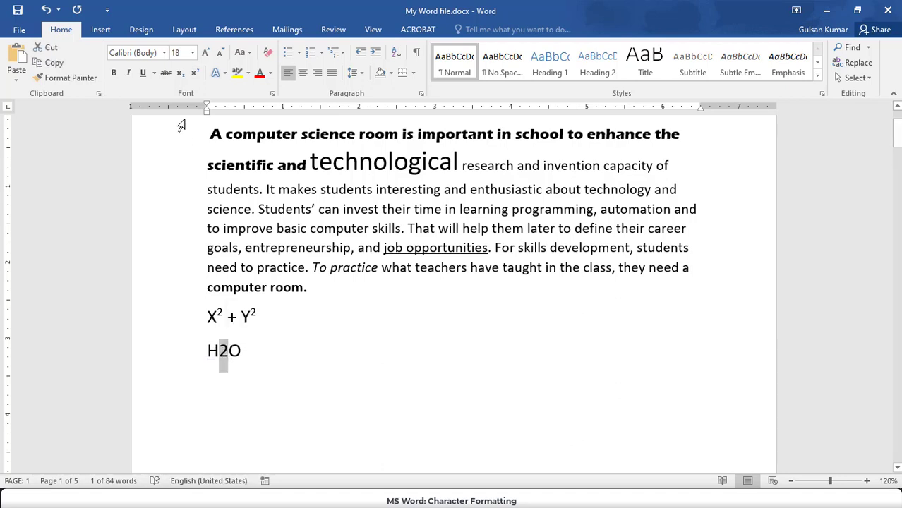
pyautogui.click(180, 74)
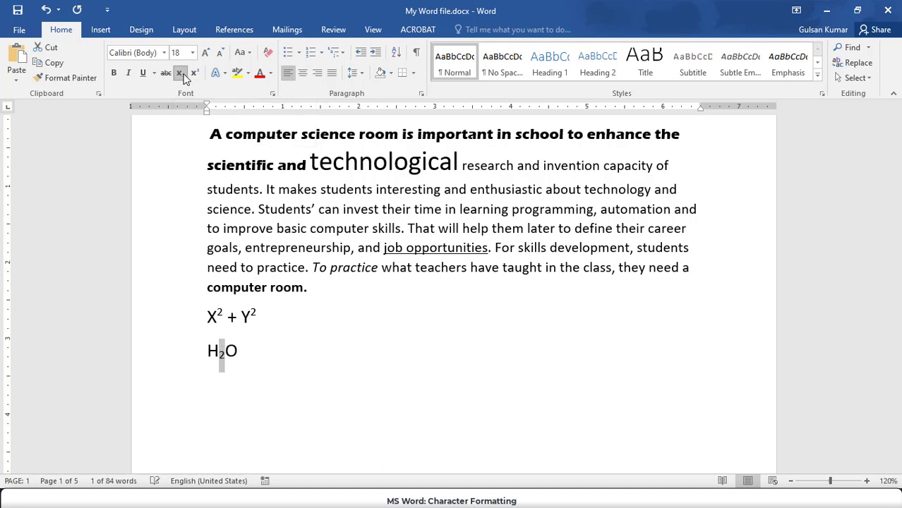
pyautogui.click(243, 353)
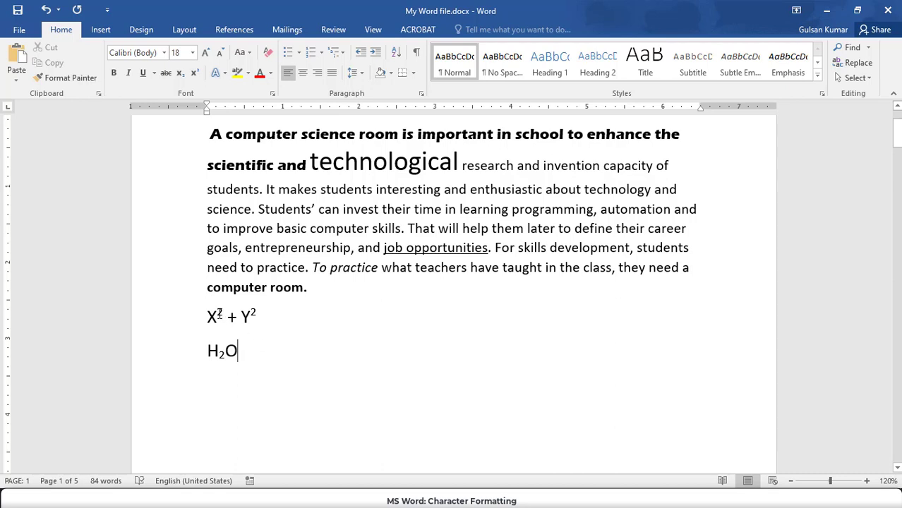
pyautogui.moveTo(218, 314); pyautogui.dragTo(224, 315)
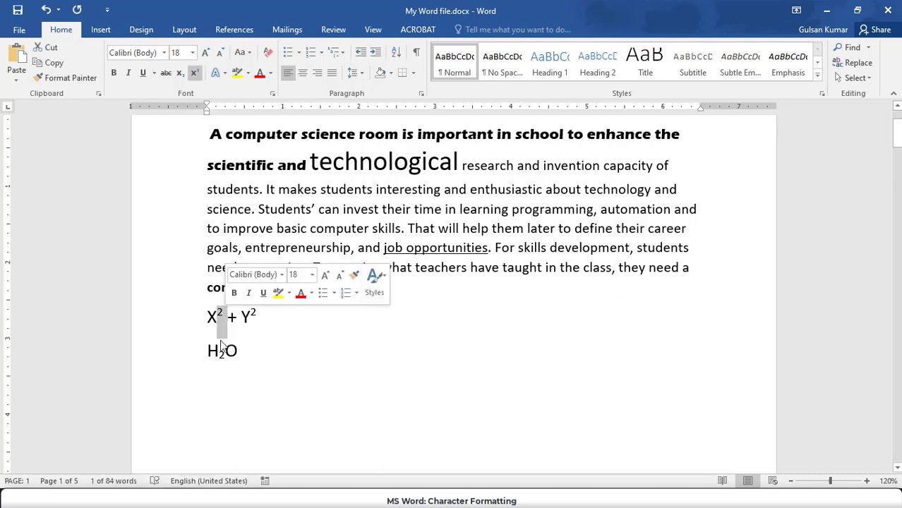
pyautogui.moveTo(219, 350); pyautogui.dragTo(226, 352)
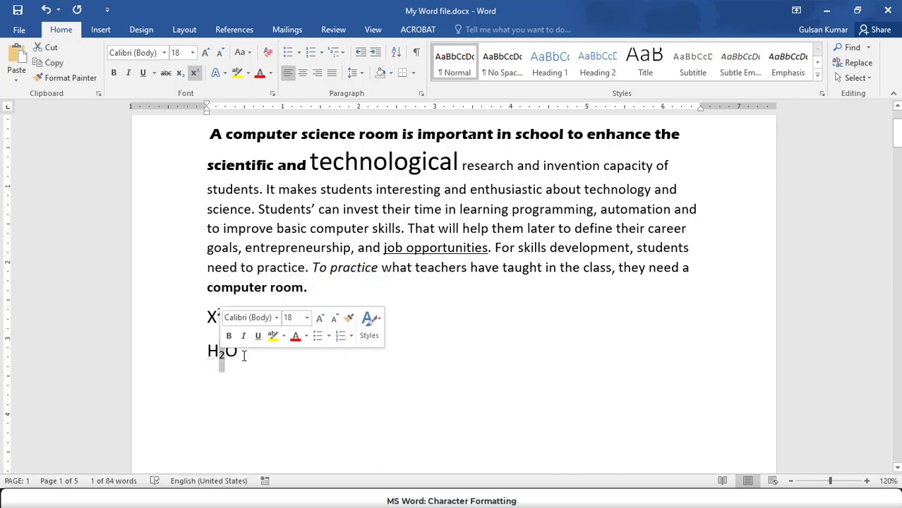
pyautogui.click(247, 351)
pyautogui.press('Return')
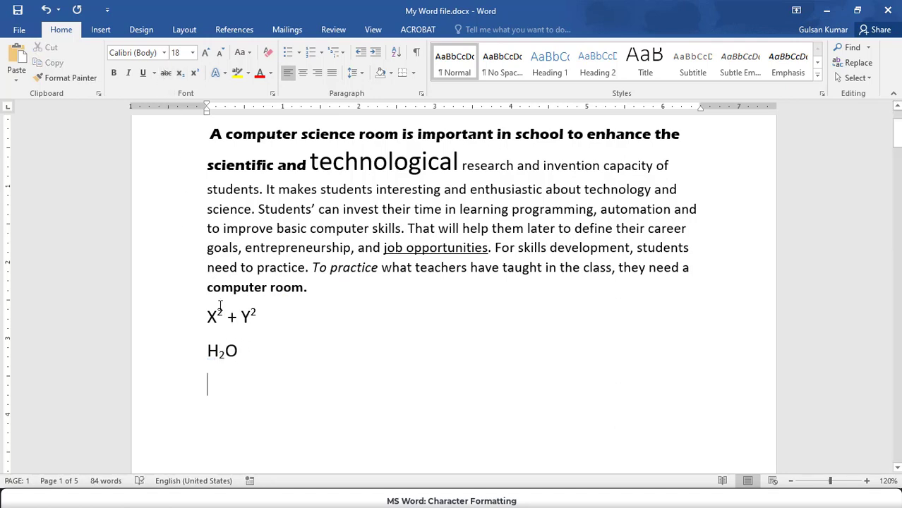
# - Apply strikethrough to the words "computer room." at the end of the paragraph
pyautogui.moveTo(208, 288); pyautogui.dragTo(308, 288)
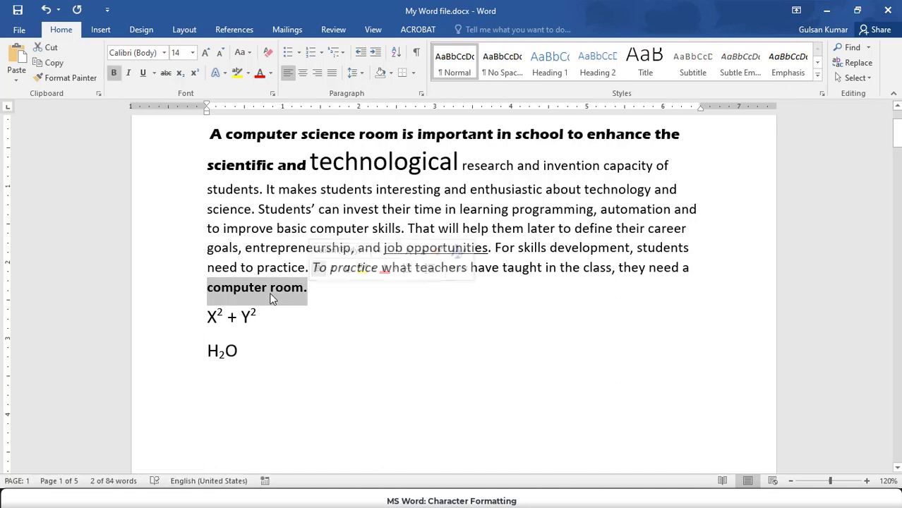
pyautogui.click(167, 73)
pyautogui.click(365, 299)
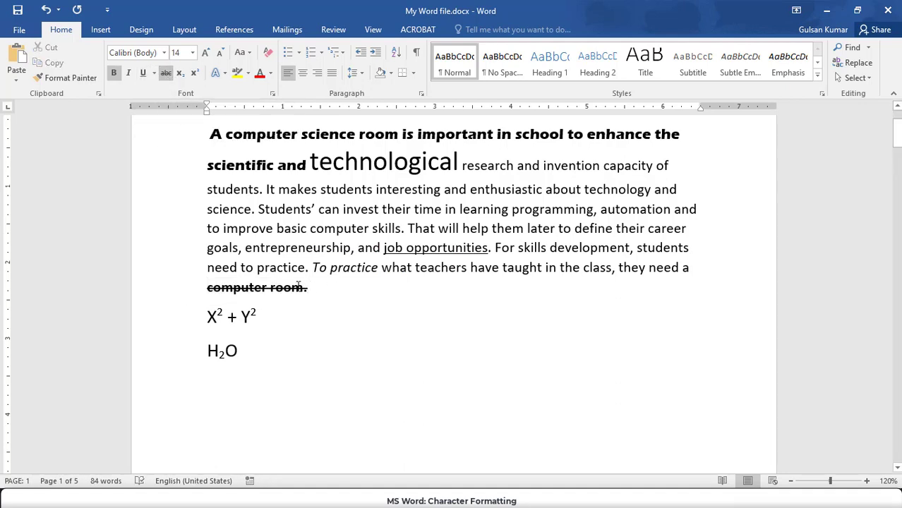
# - Remove the strikethrough from "computer room." at the end of the paragraph
pyautogui.moveTo(296, 291); pyautogui.dragTo(181, 288)
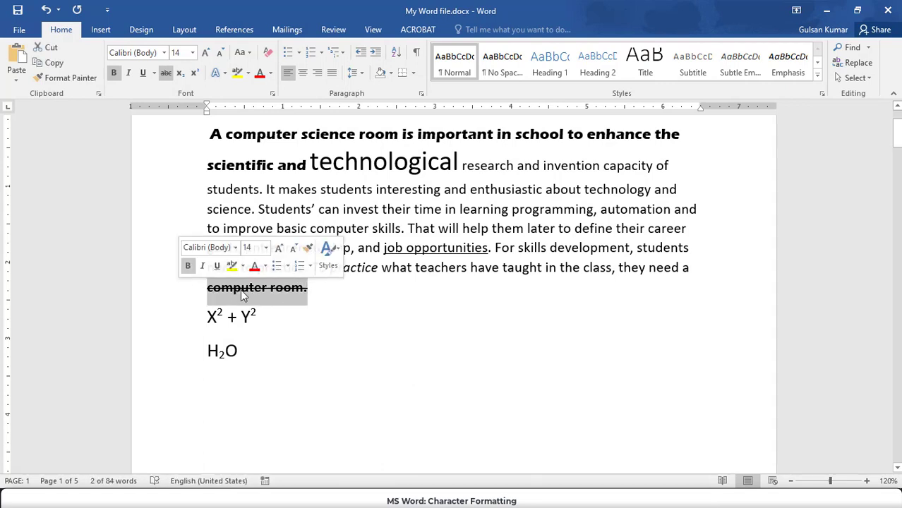
pyautogui.click(168, 75)
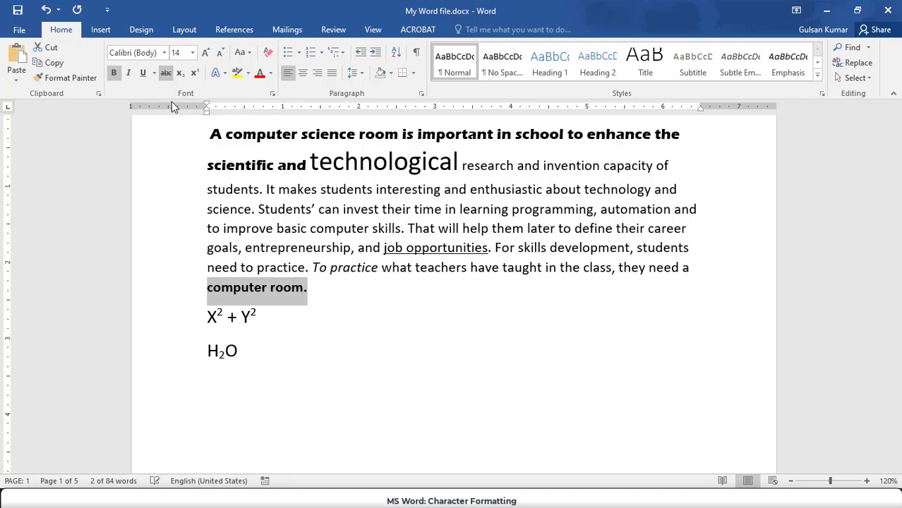
pyautogui.click(317, 295)
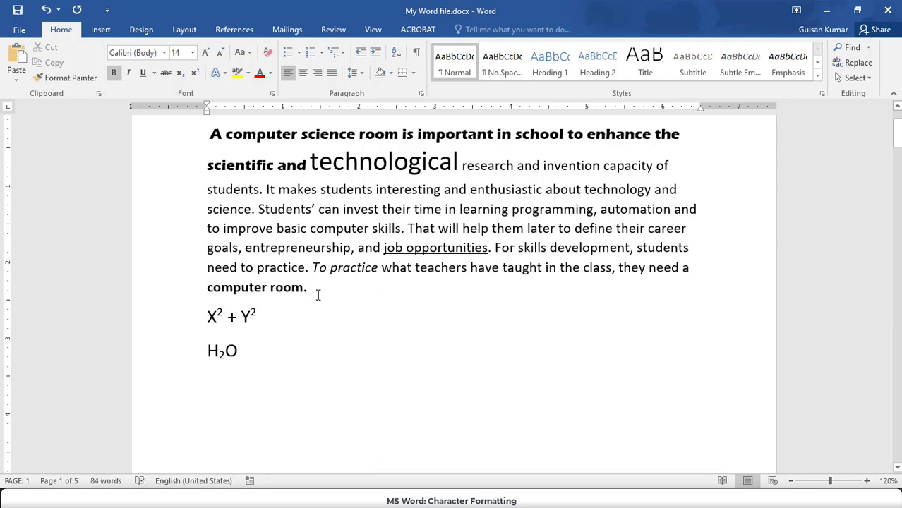
# - Enter the sentence "This is my pen." on its own line below the H2O formula, followed by a new line
pyautogui.click(268, 353)
pyautogui.press('Return')
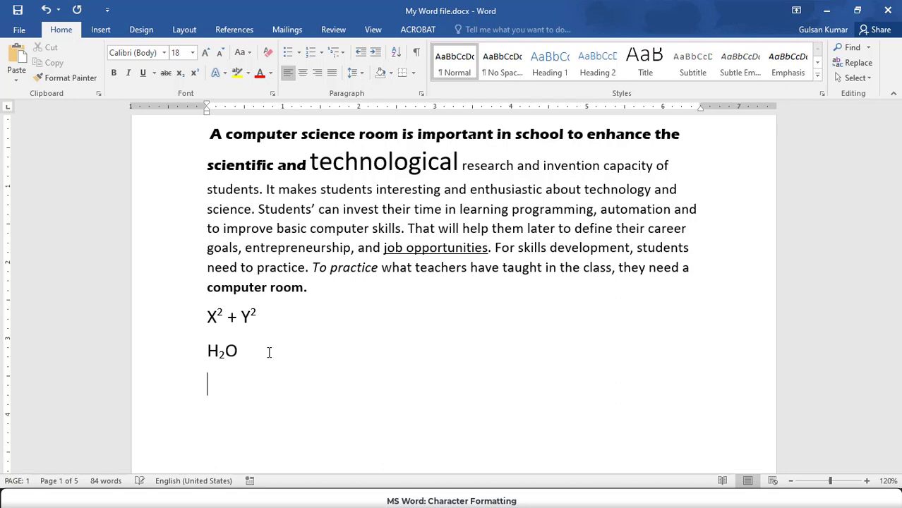
pyautogui.write('This is my ')
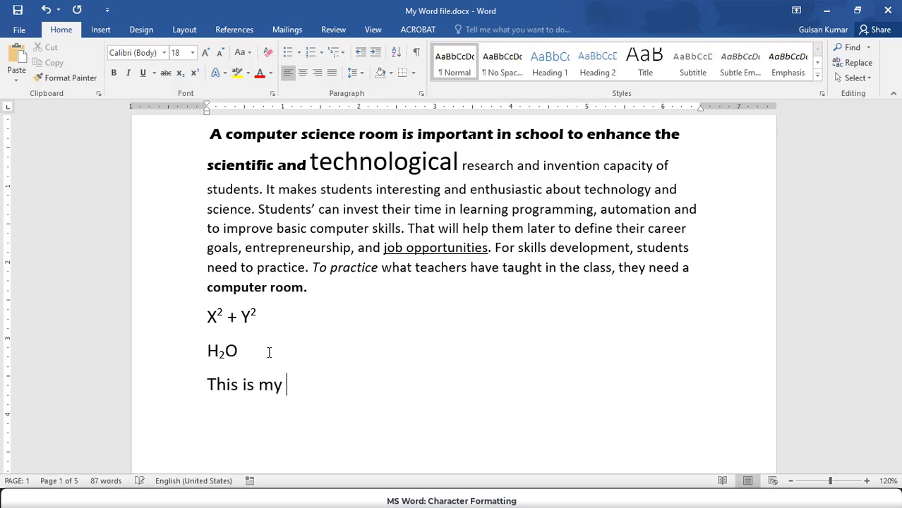
pyautogui.write('per.')
pyautogui.press('Return')
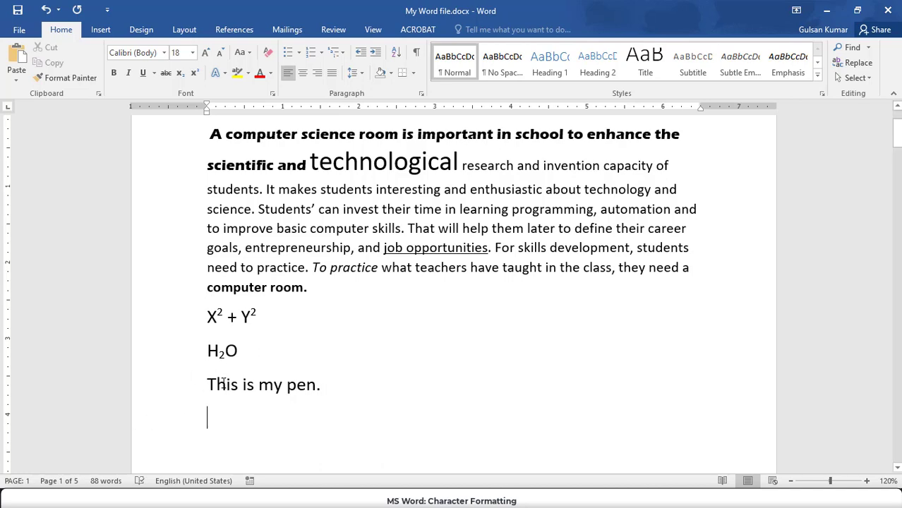
# - Change the whole sentence "This is my pen." to lowercase
pyautogui.keyDown('ctrl'); pyautogui.scroll(3, 222, 384); pyautogui.keyUp('ctrl')
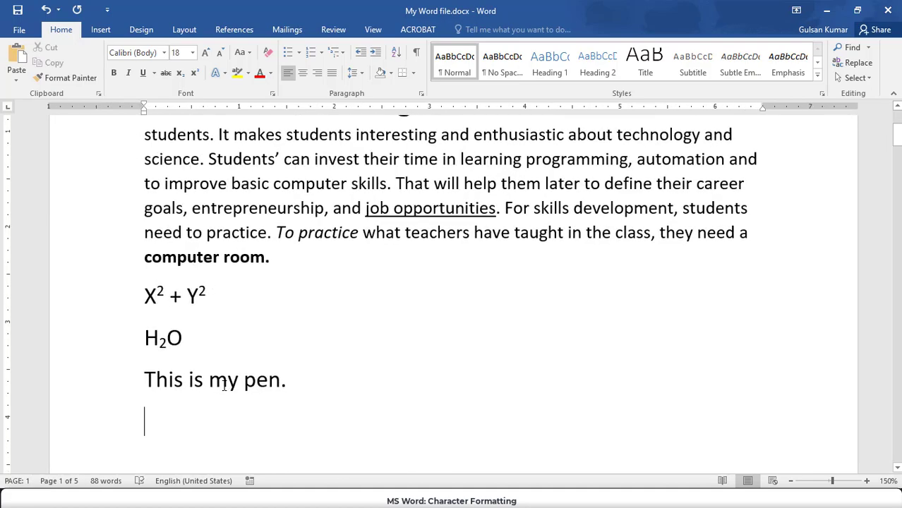
pyautogui.scroll(1, 221, 383)
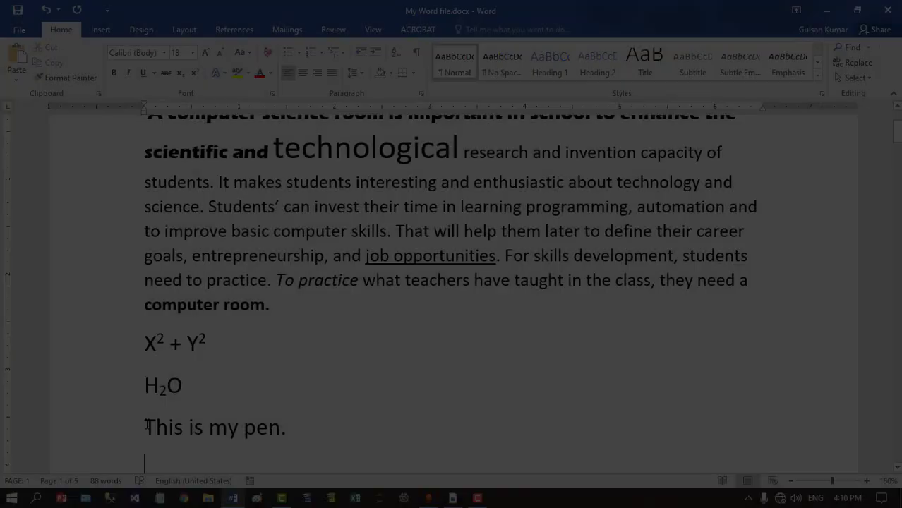
pyautogui.moveTo(141, 424); pyautogui.dragTo(296, 427)
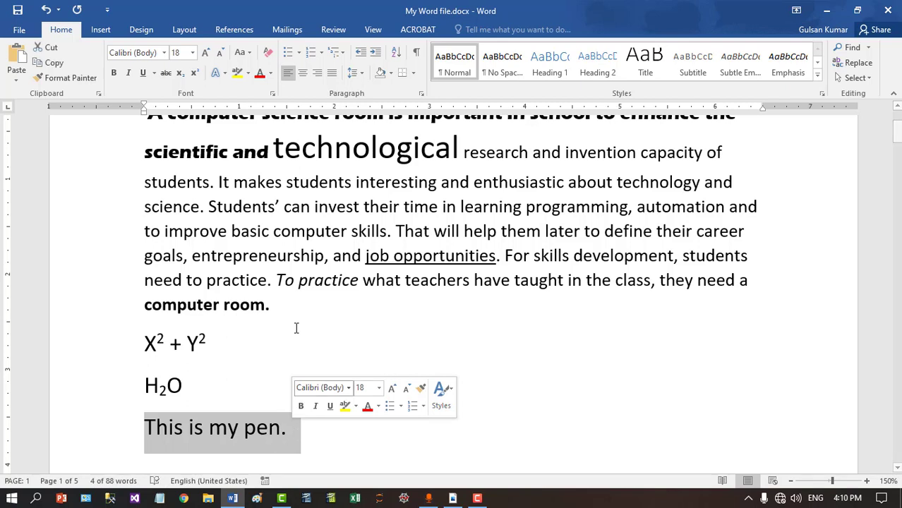
pyautogui.click(249, 53)
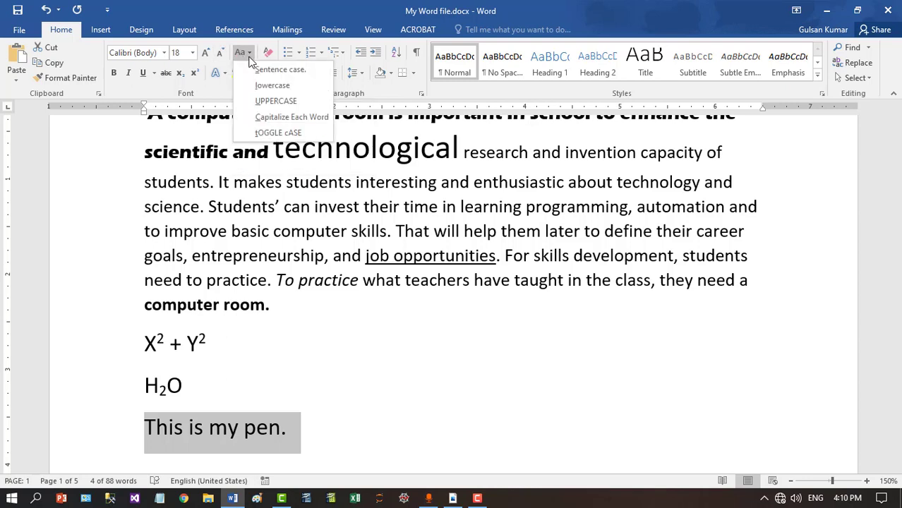
pyautogui.click(258, 86)
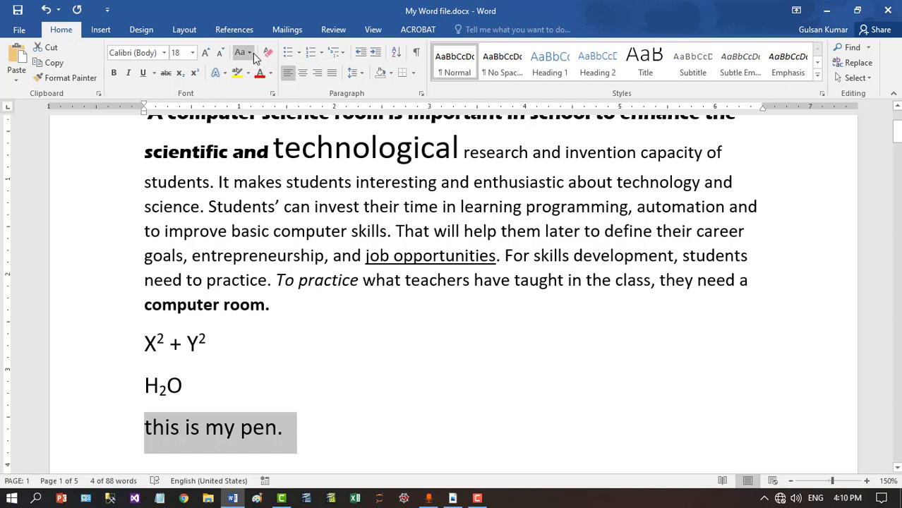
# - Change the selected pen sentence to UPPERCASE, and after that to Capitalize Each Word
pyautogui.click(249, 53)
pyautogui.click(265, 101)
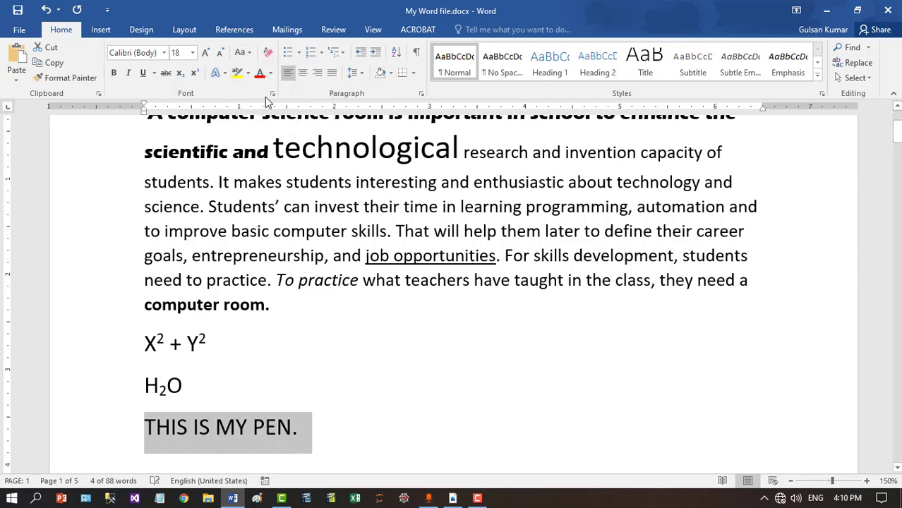
pyautogui.click(251, 55)
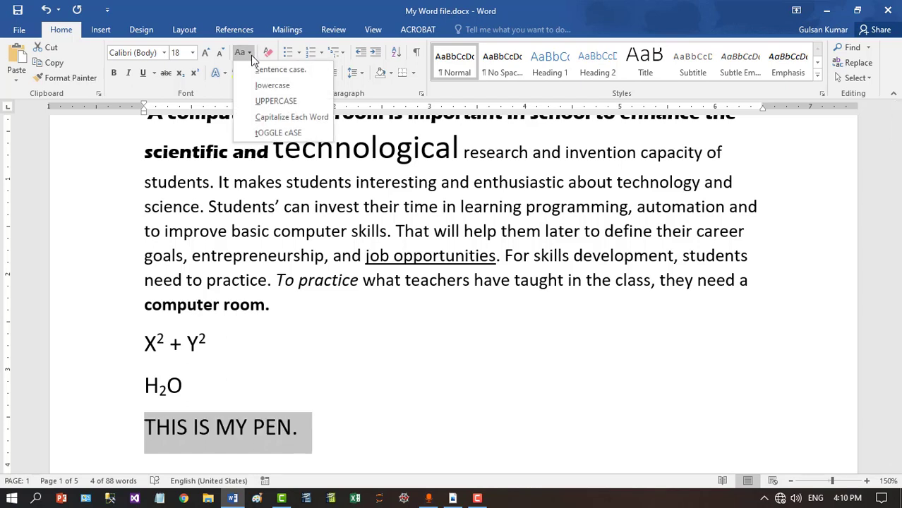
pyautogui.click(291, 117)
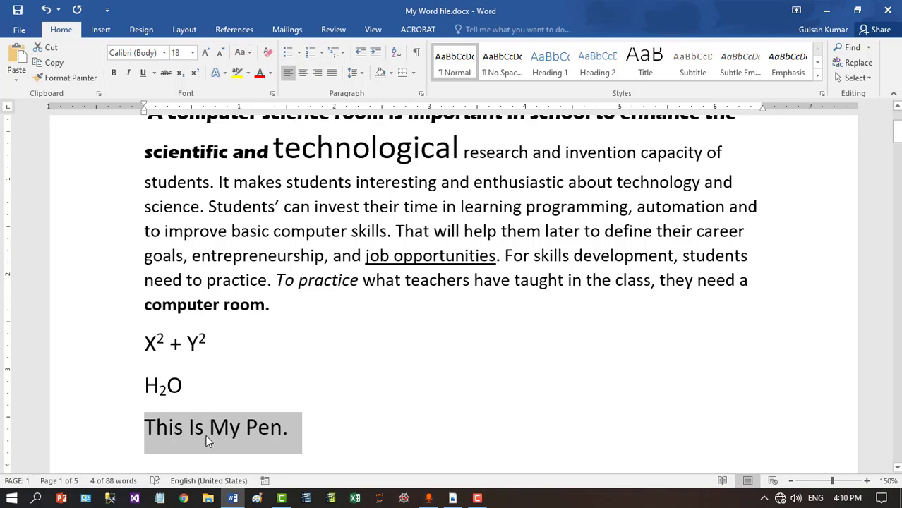
# - Apply tOGGLE cASE to the selected pen sentence
pyautogui.click(245, 56)
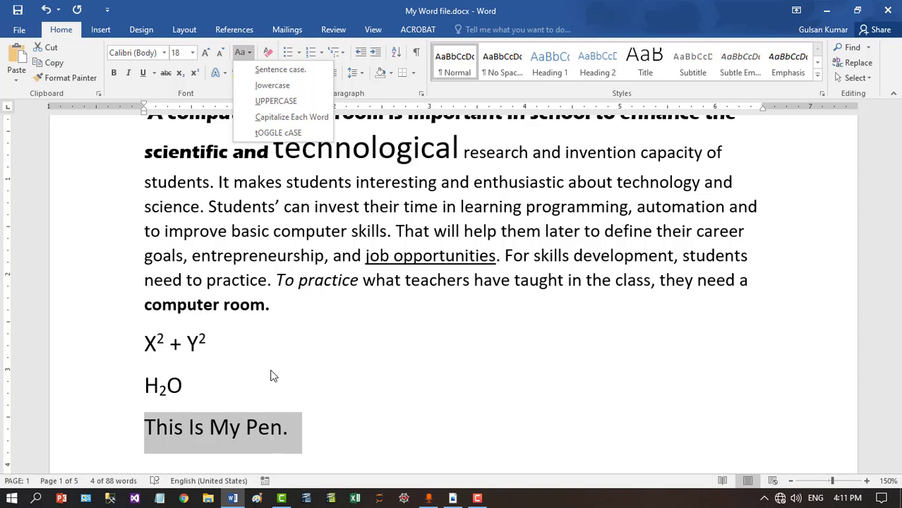
pyautogui.click(278, 133)
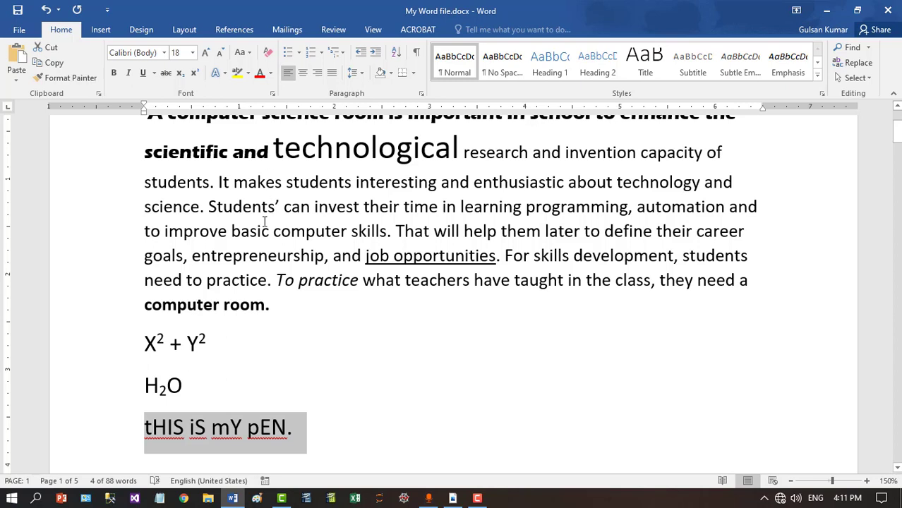
# - Change the selected pen sentence to lowercase, and apply tOGGLE cASE to it twice
pyautogui.click(247, 58)
pyautogui.click(255, 84)
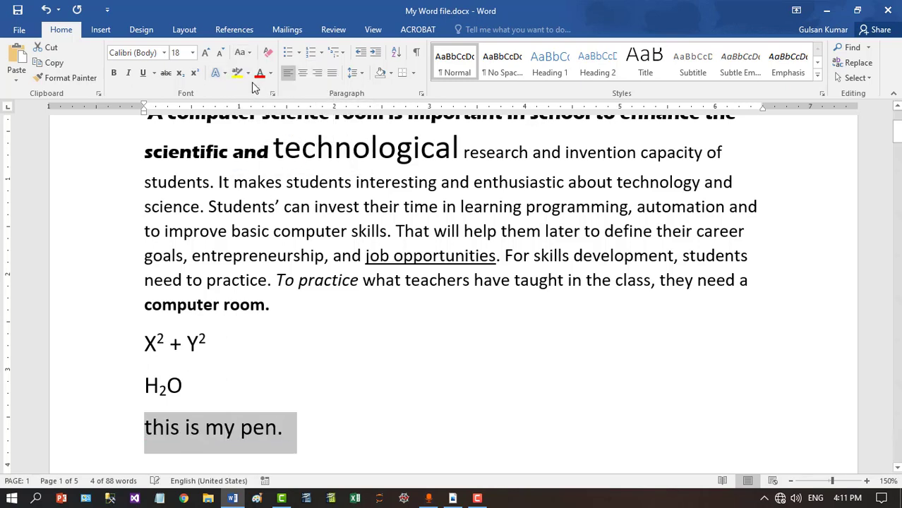
pyautogui.click(244, 52)
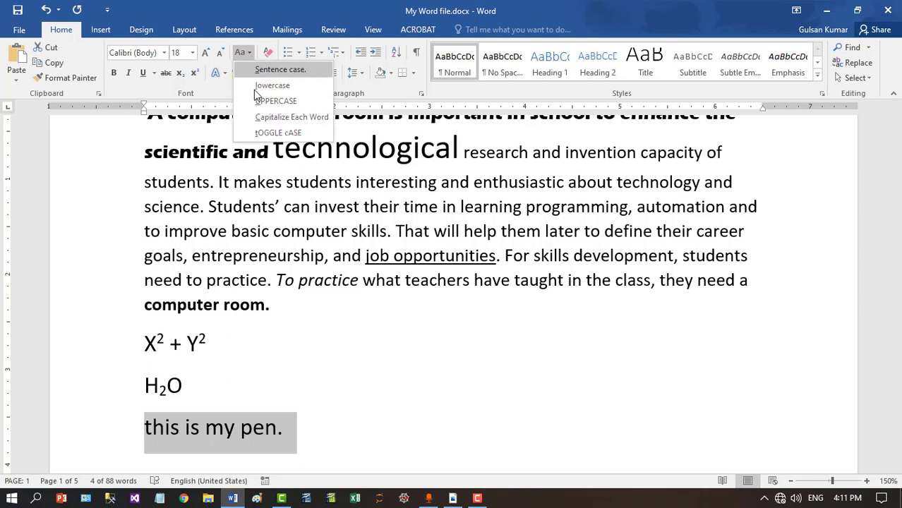
pyautogui.click(268, 134)
pyautogui.click(244, 52)
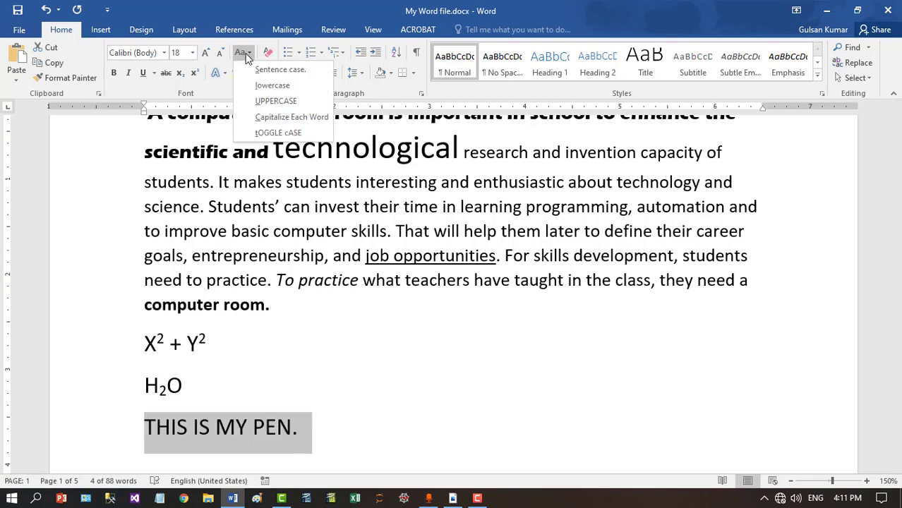
pyautogui.click(257, 132)
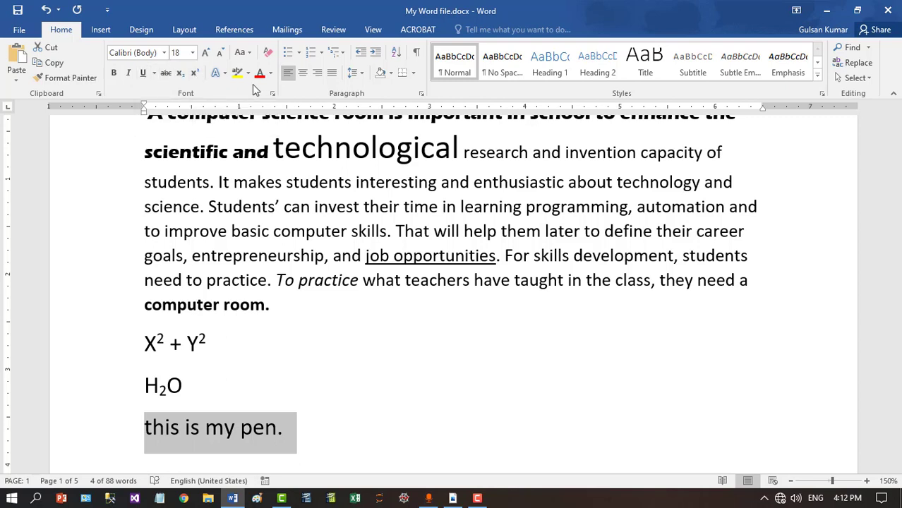
# - Preview text effects and font colors on the selected pen sentence, and highlight the sentence in yellow
pyautogui.scroll(-2, 233, 434)
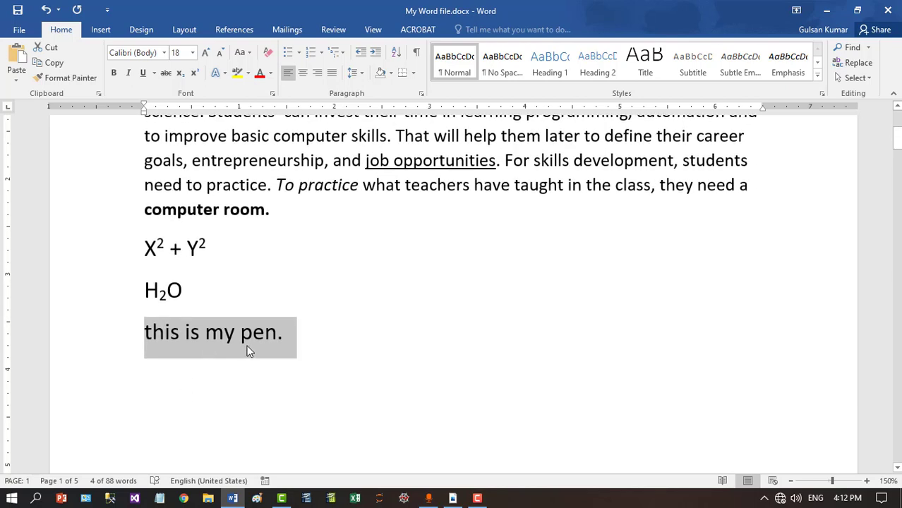
pyautogui.click(222, 78)
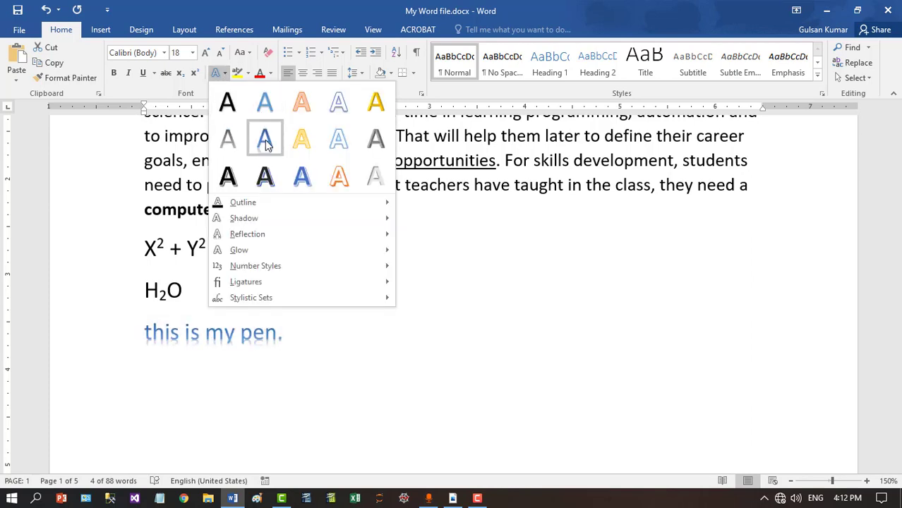
pyautogui.click(270, 73)
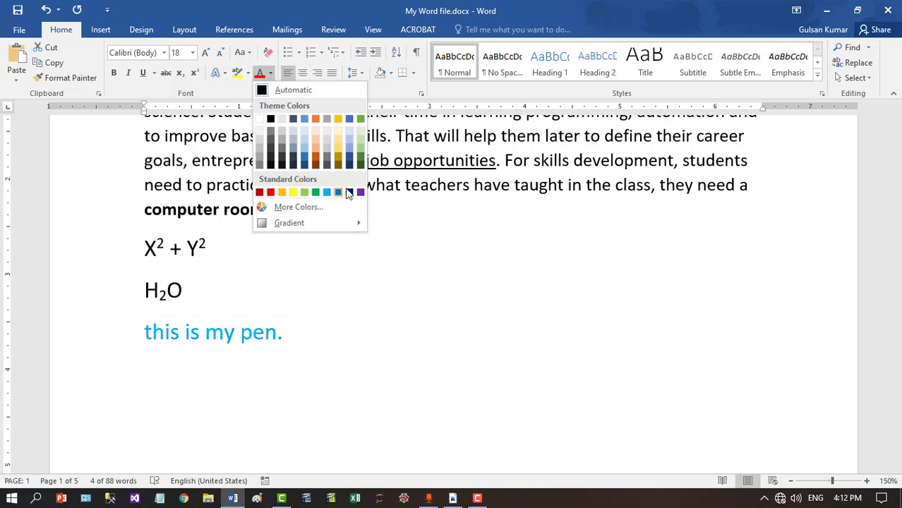
pyautogui.click(248, 74)
pyautogui.click(242, 91)
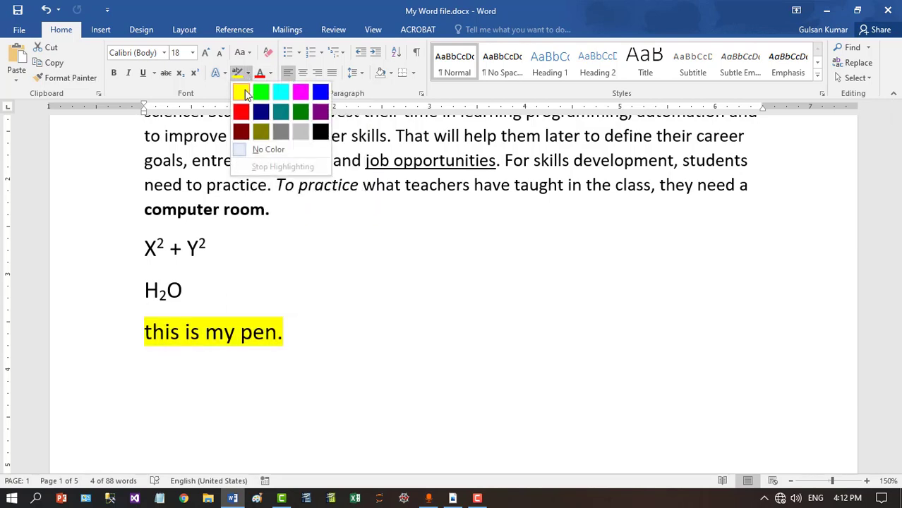
pyautogui.press('Right')
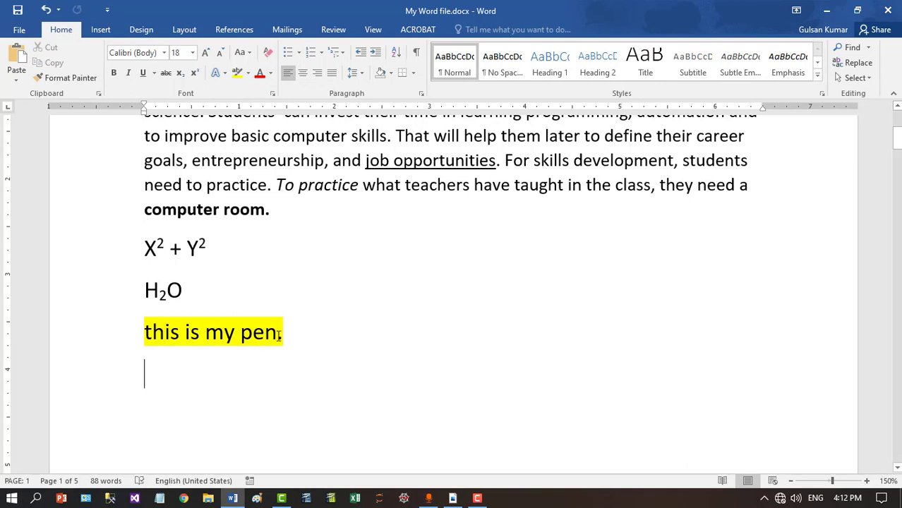
pyautogui.moveTo(289, 333); pyautogui.dragTo(141, 333)
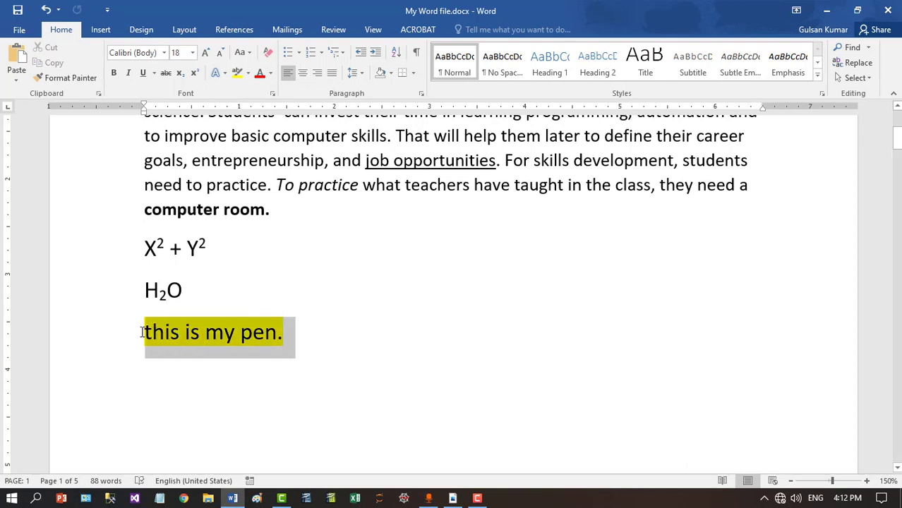
pyautogui.click(312, 339)
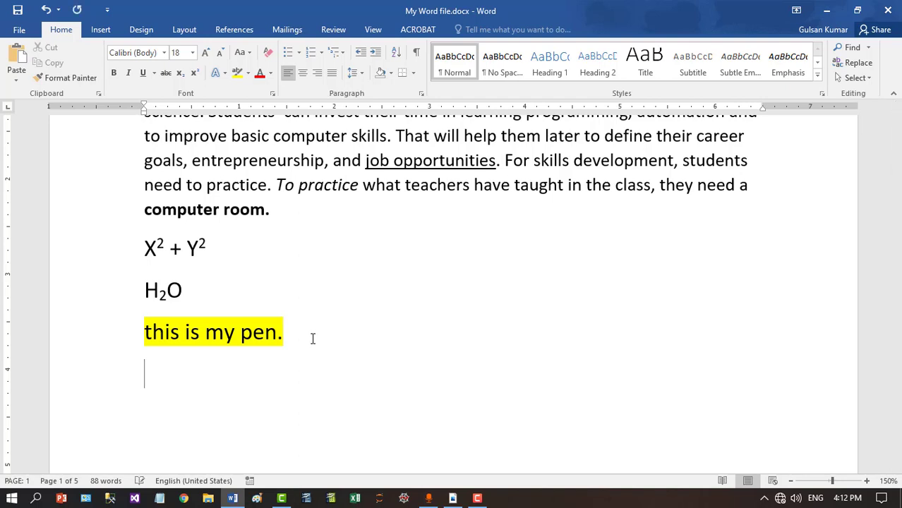
# - Examine the Font dialog's Latin text font list and font color choices, and close the dialog without changing anything
pyautogui.click(273, 96)
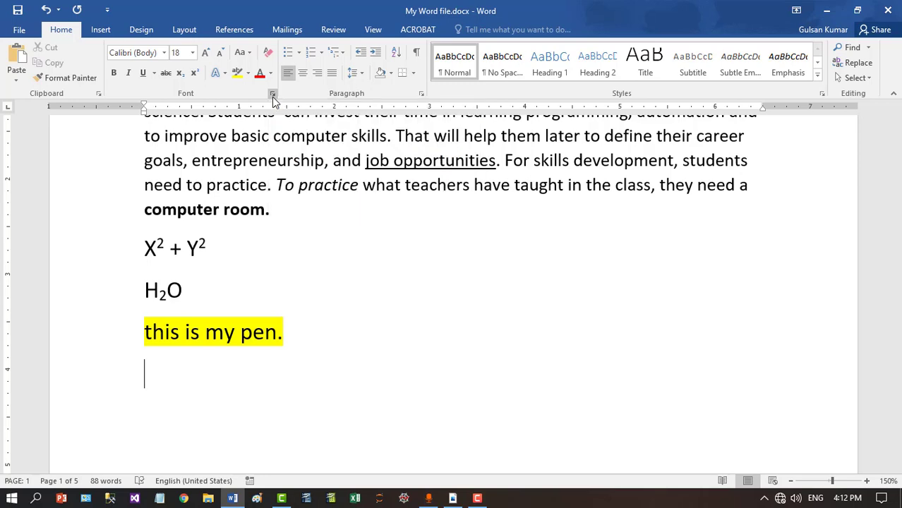
pyautogui.moveTo(345, 63); pyautogui.dragTo(504, 60)
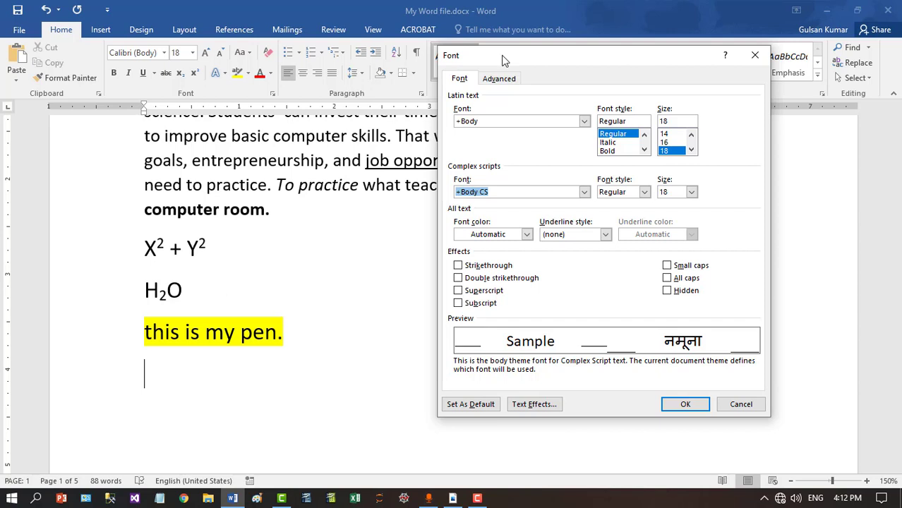
pyautogui.click(509, 121)
pyautogui.click(585, 122)
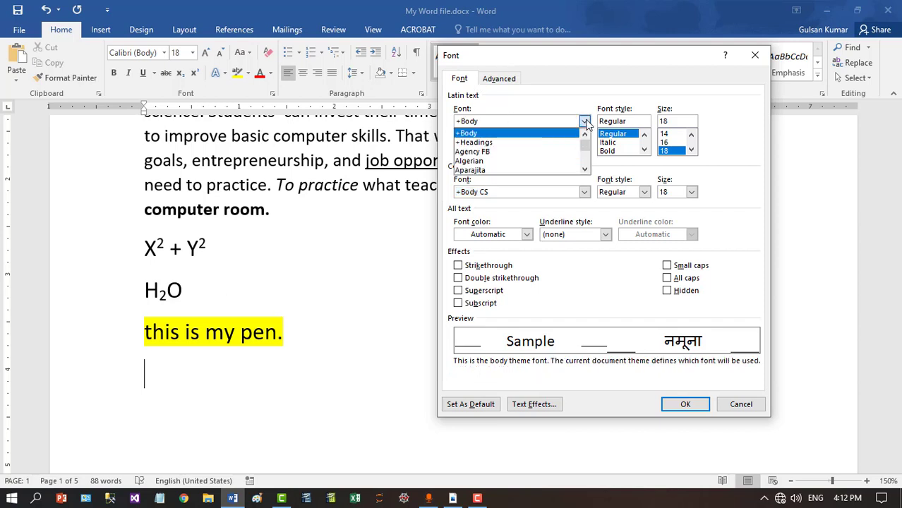
pyautogui.click(586, 122)
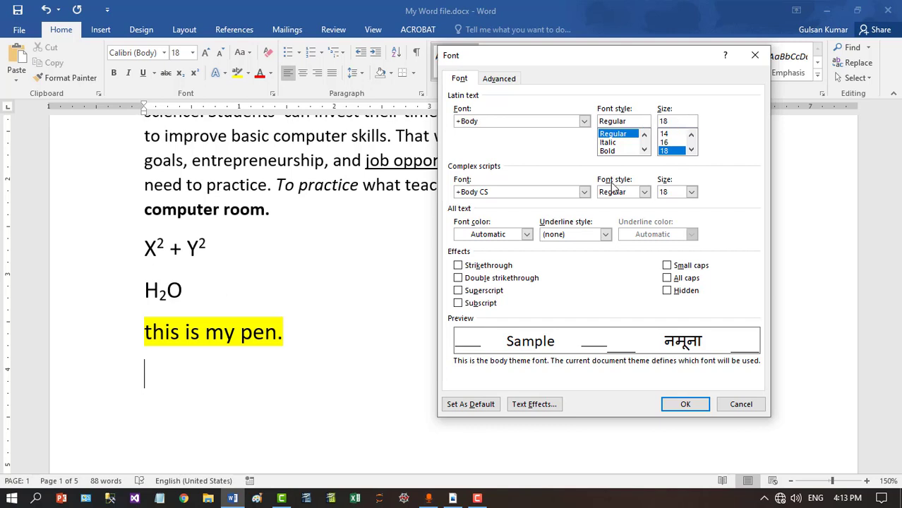
pyautogui.click(528, 234)
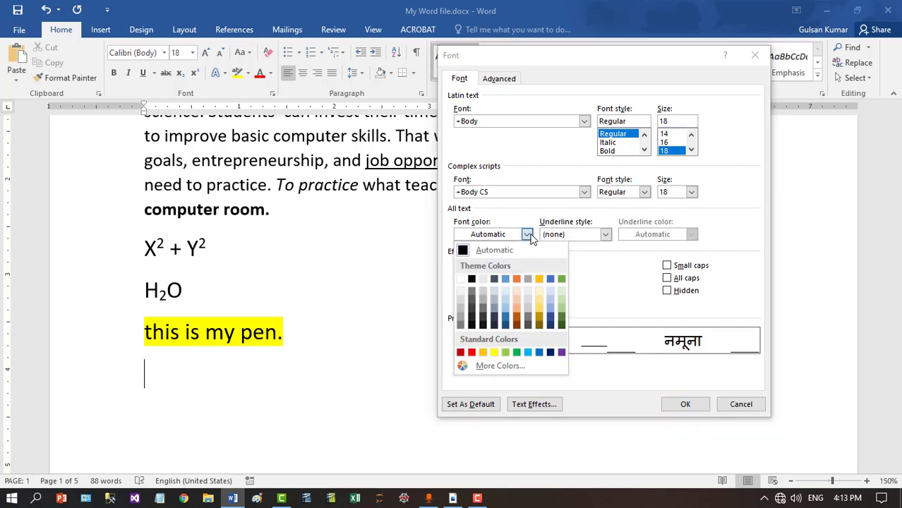
pyautogui.click(529, 237)
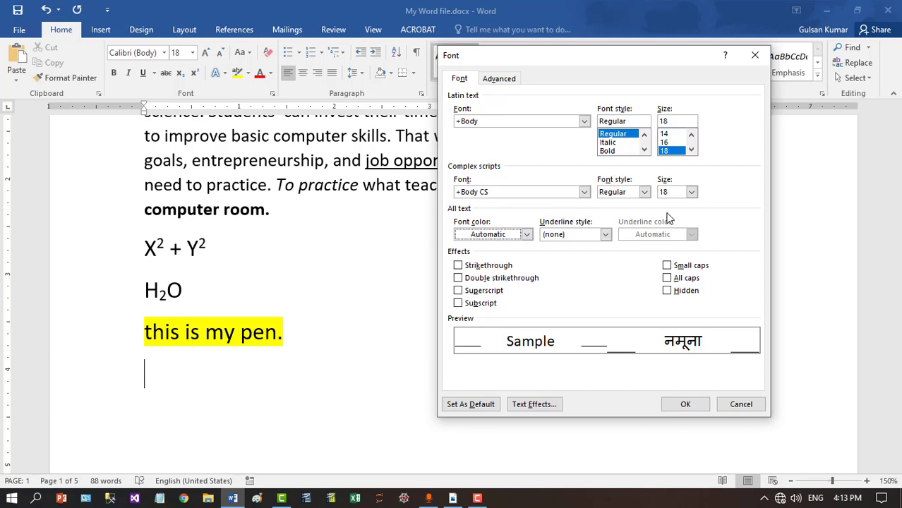
pyautogui.click(755, 56)
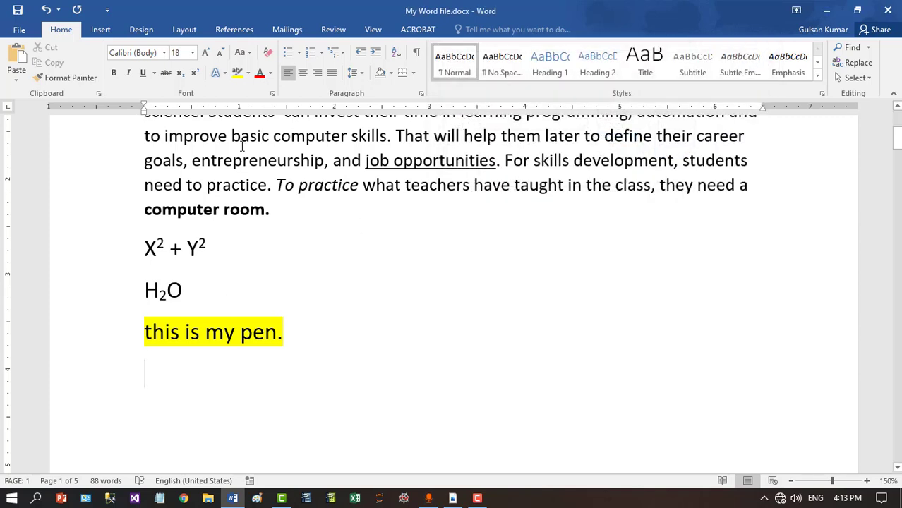